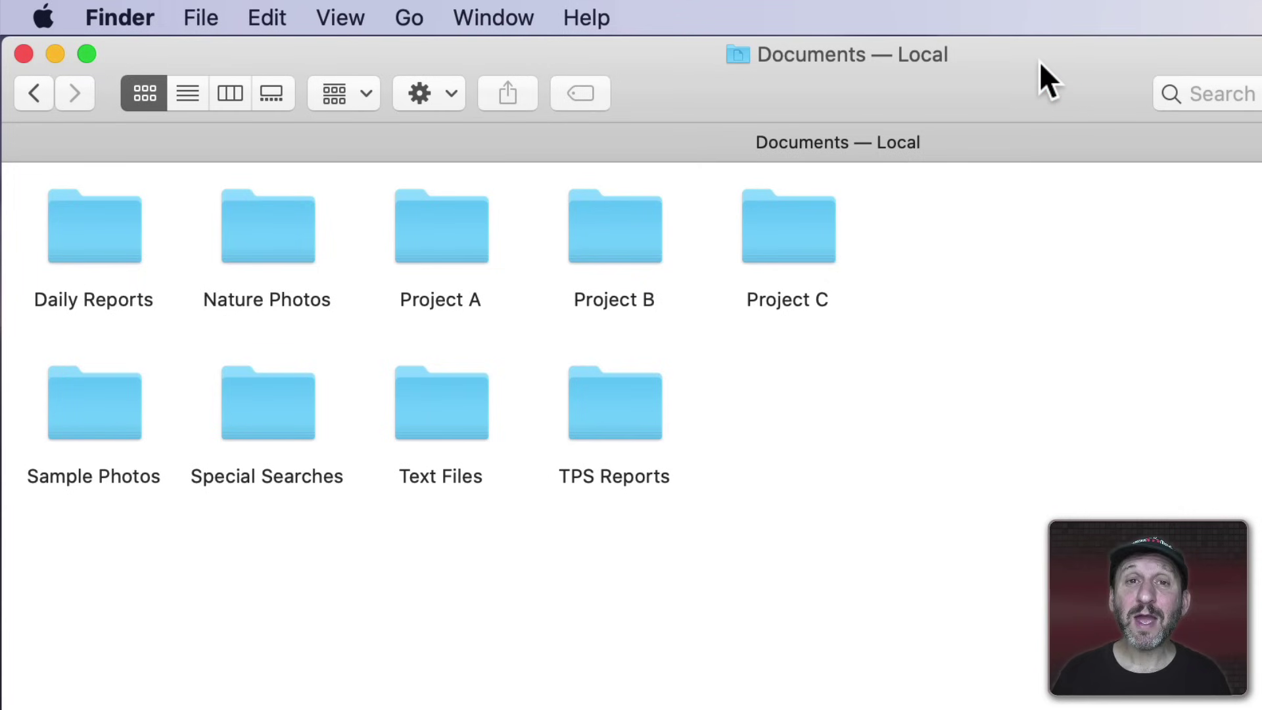
- Go to the Computer level, switch to column view, and open Macintosh HD
{"action": "left_click", "coordinate": [406, 15]}
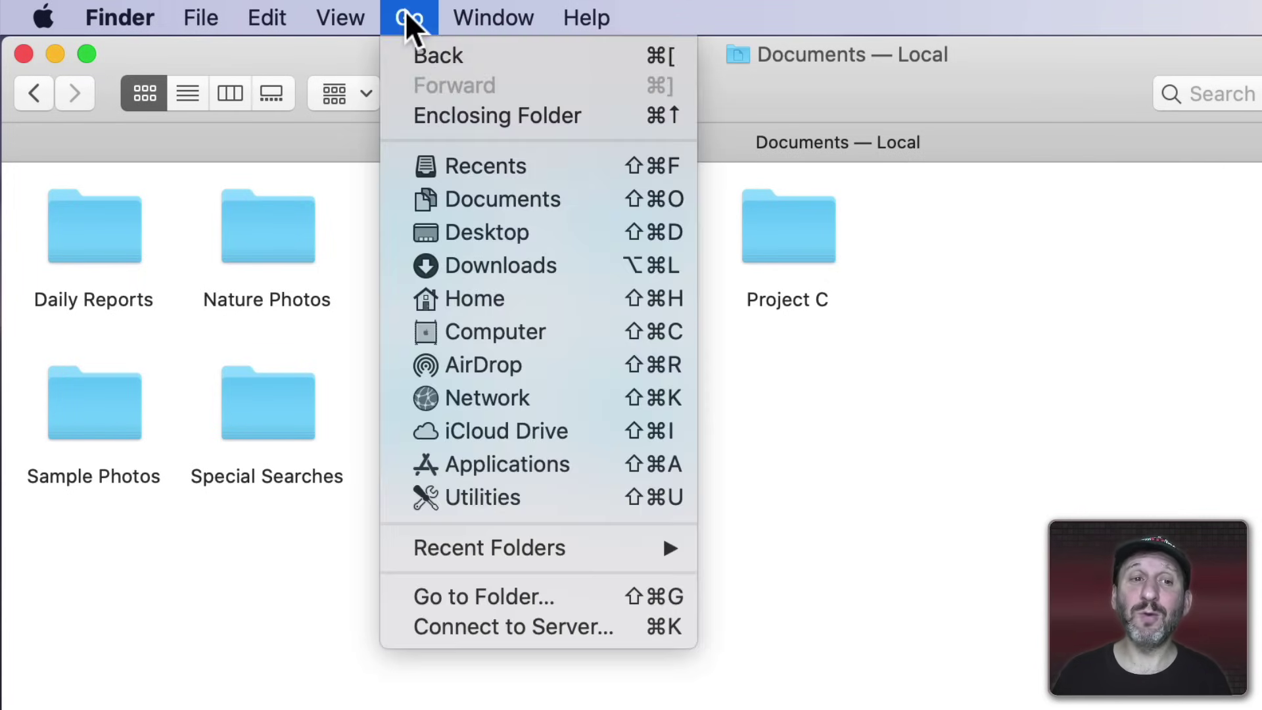
{"action": "left_click", "coordinate": [486, 318]}
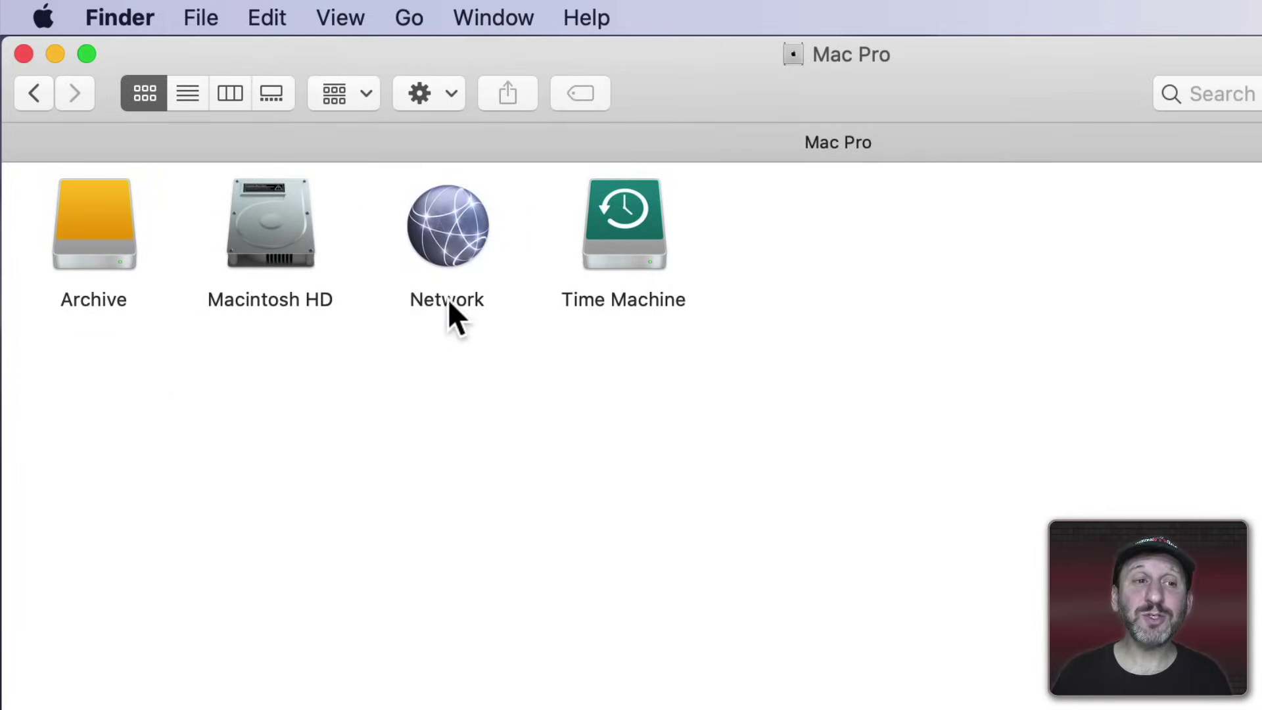
{"action": "left_click", "coordinate": [228, 94]}
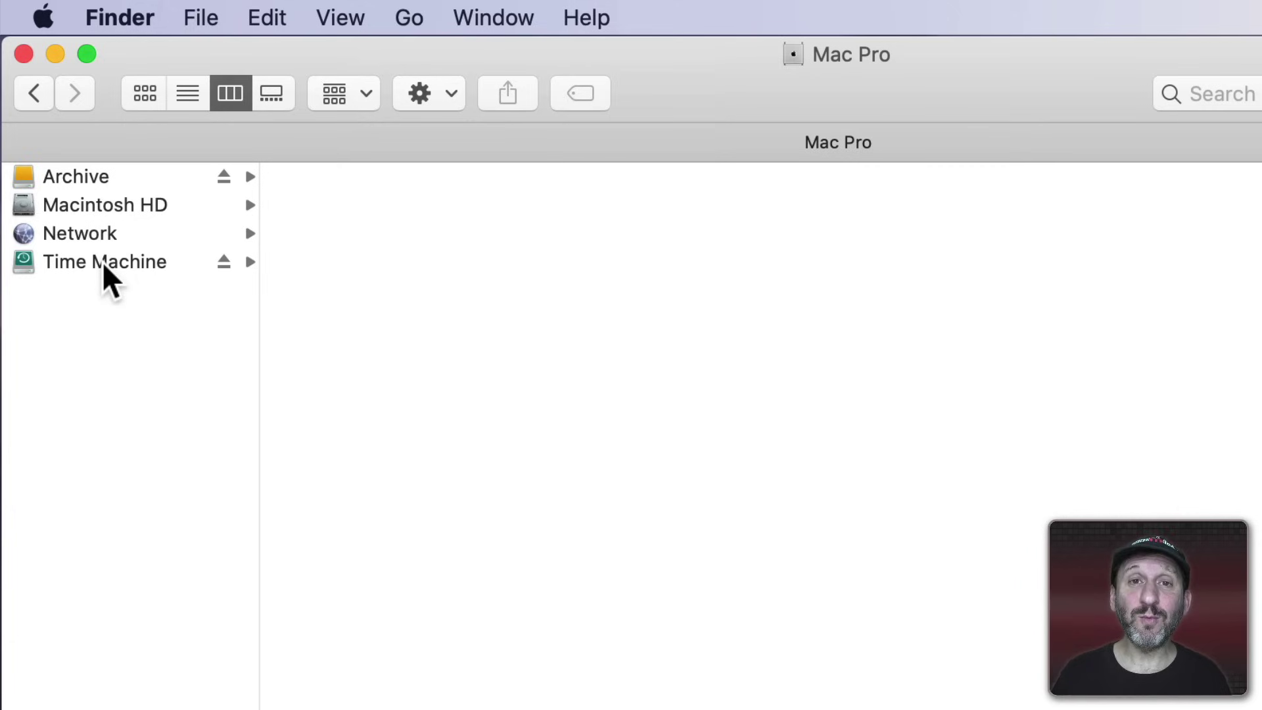
{"action": "left_click", "coordinate": [86, 207]}
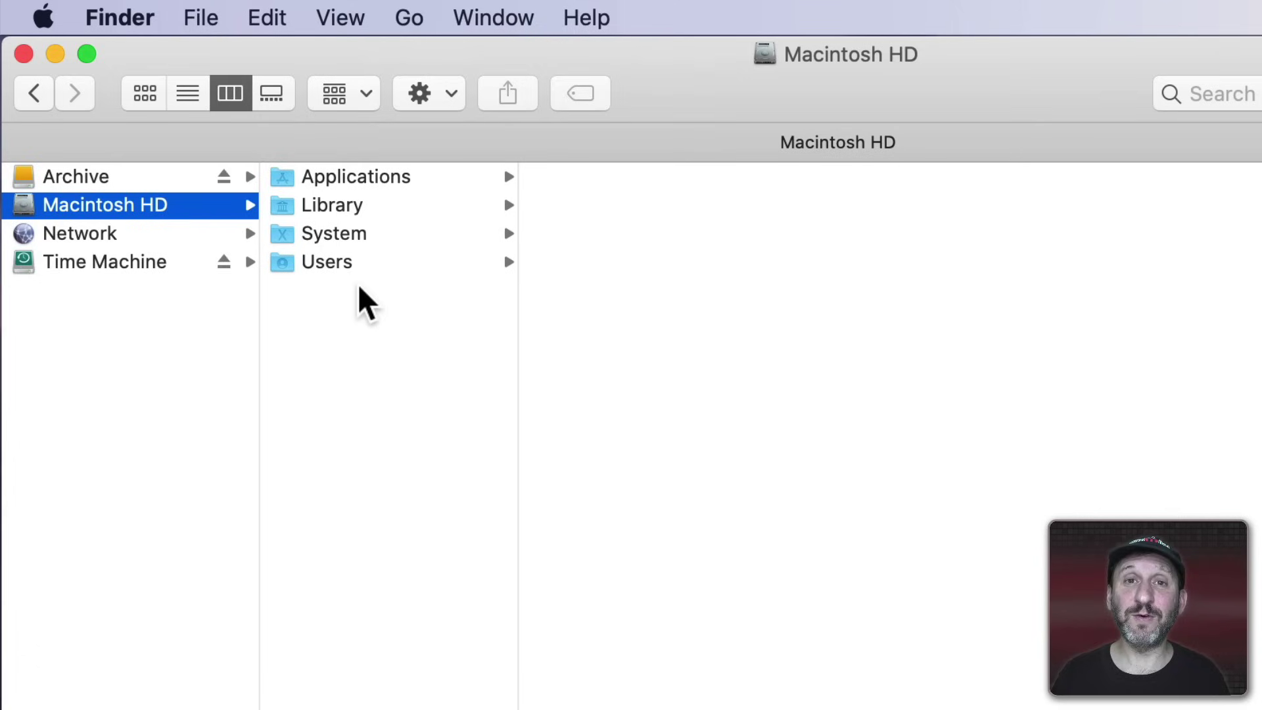
- Look inside the System folder, then open Applications to list apps like 1Password 7 and Acorn
{"action": "left_click", "coordinate": [317, 238]}
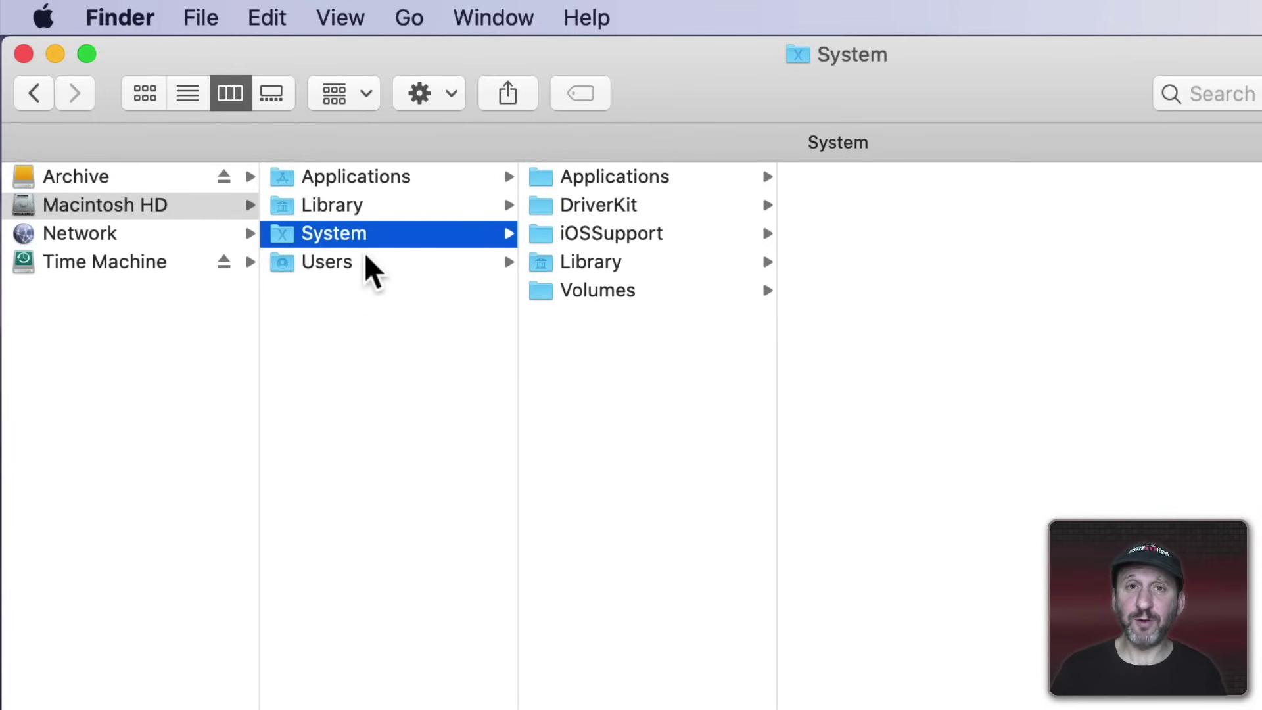
{"action": "left_click", "coordinate": [333, 177]}
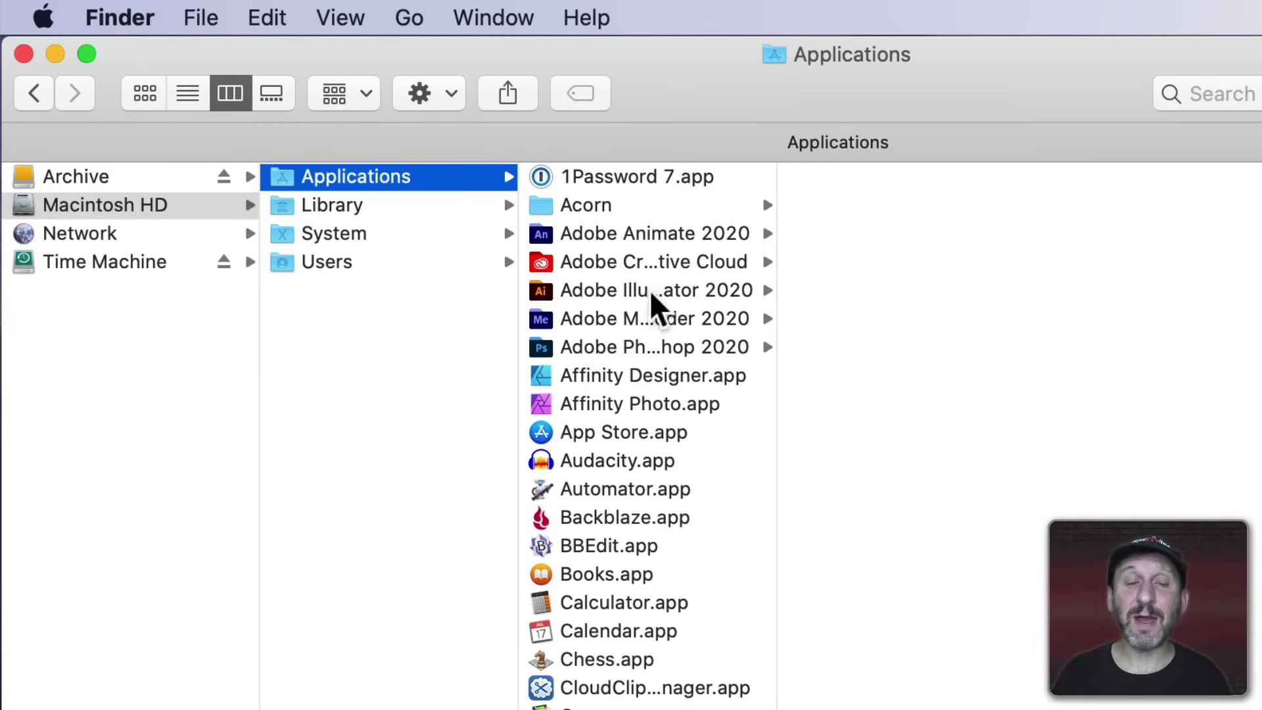
{"action": "left_click", "coordinate": [349, 201]}
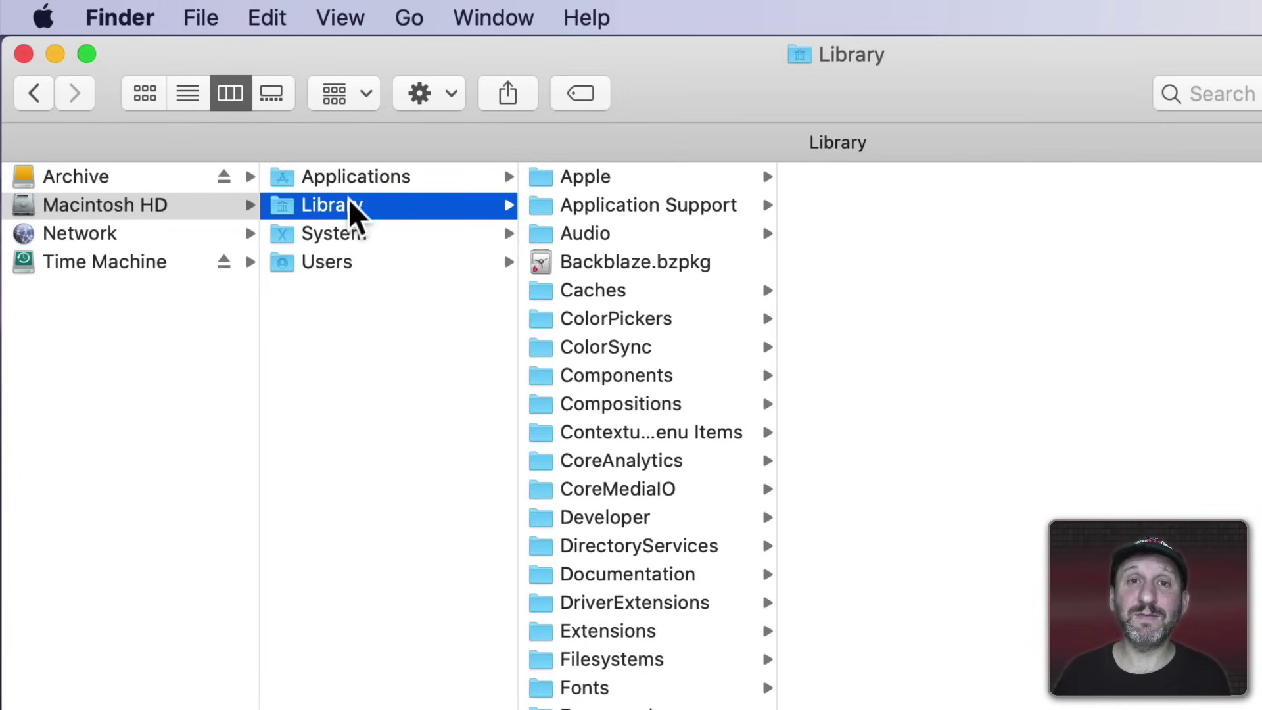
{"action": "left_click", "coordinate": [584, 235]}
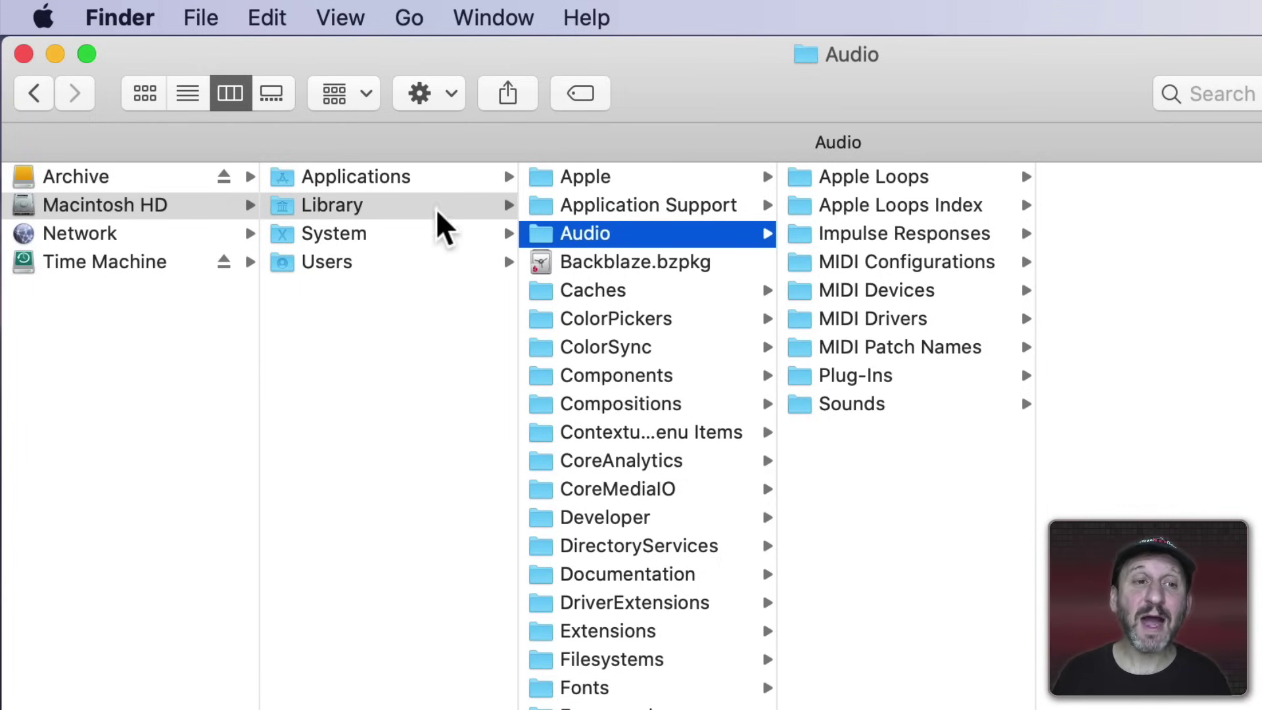
{"action": "left_click", "coordinate": [381, 178]}
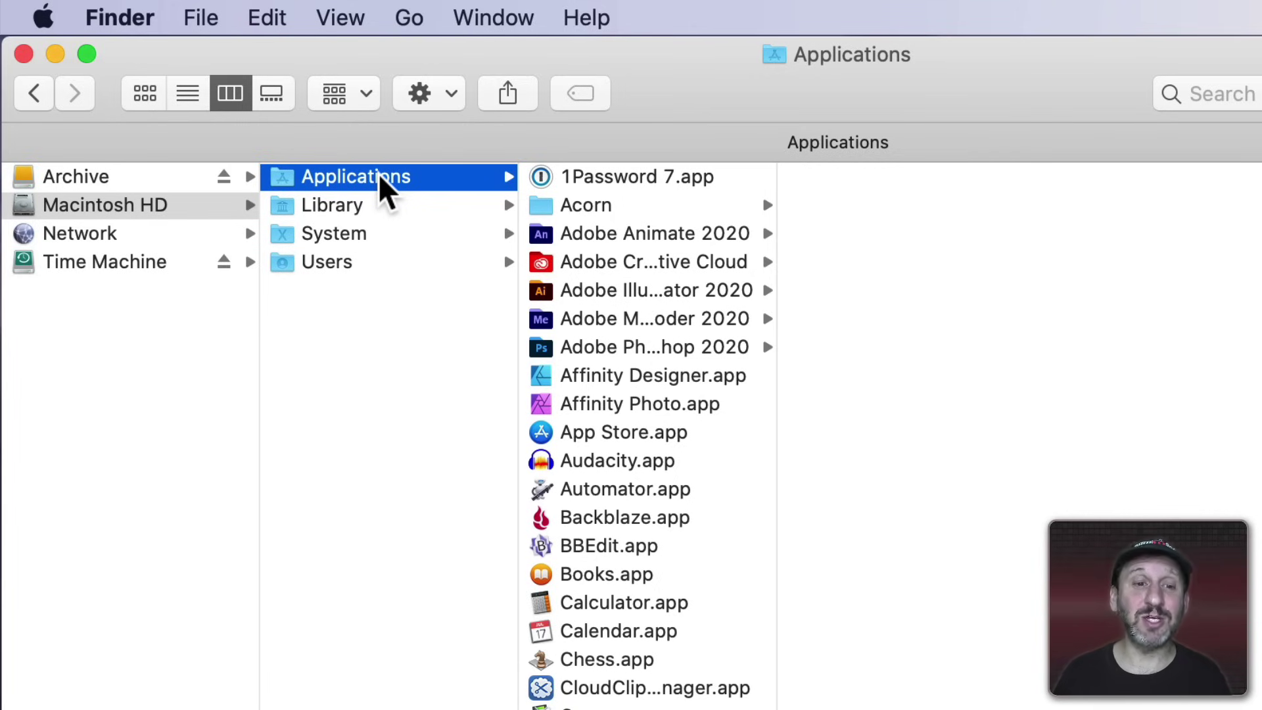
{"action": "left_click", "coordinate": [339, 205]}
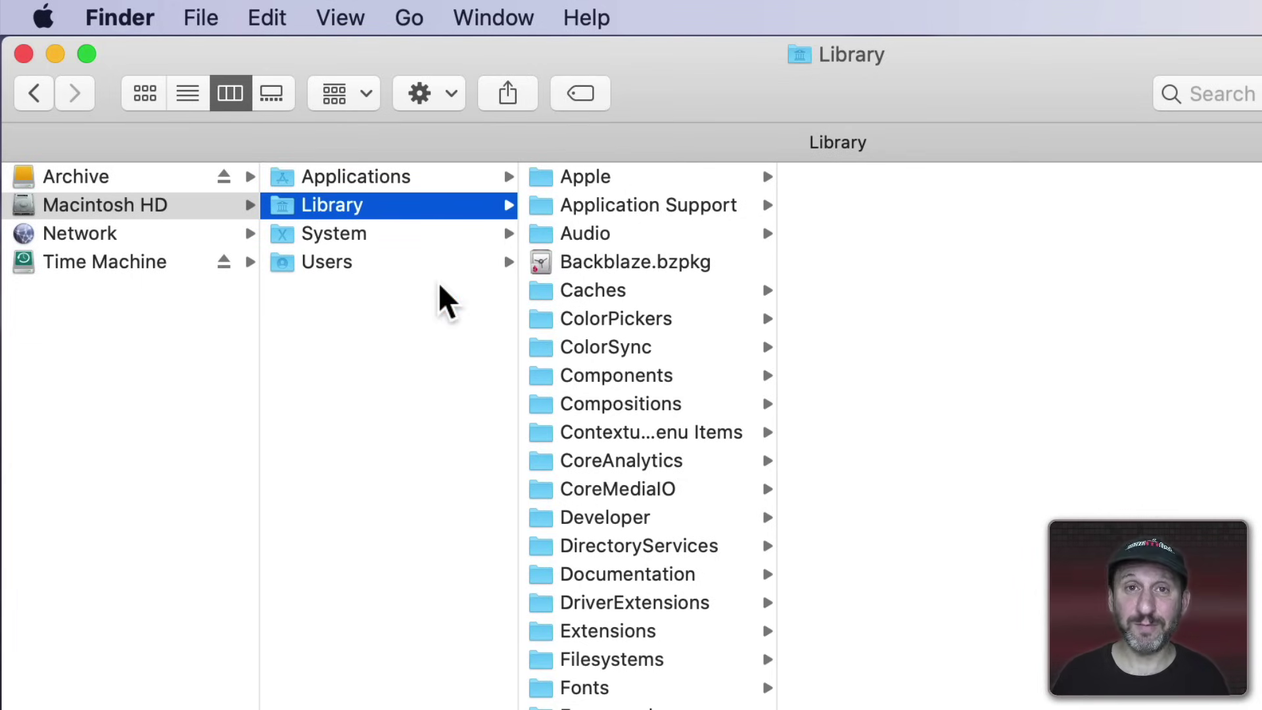
{"action": "left_click", "coordinate": [344, 237]}
{"action": "left_click", "coordinate": [343, 210]}
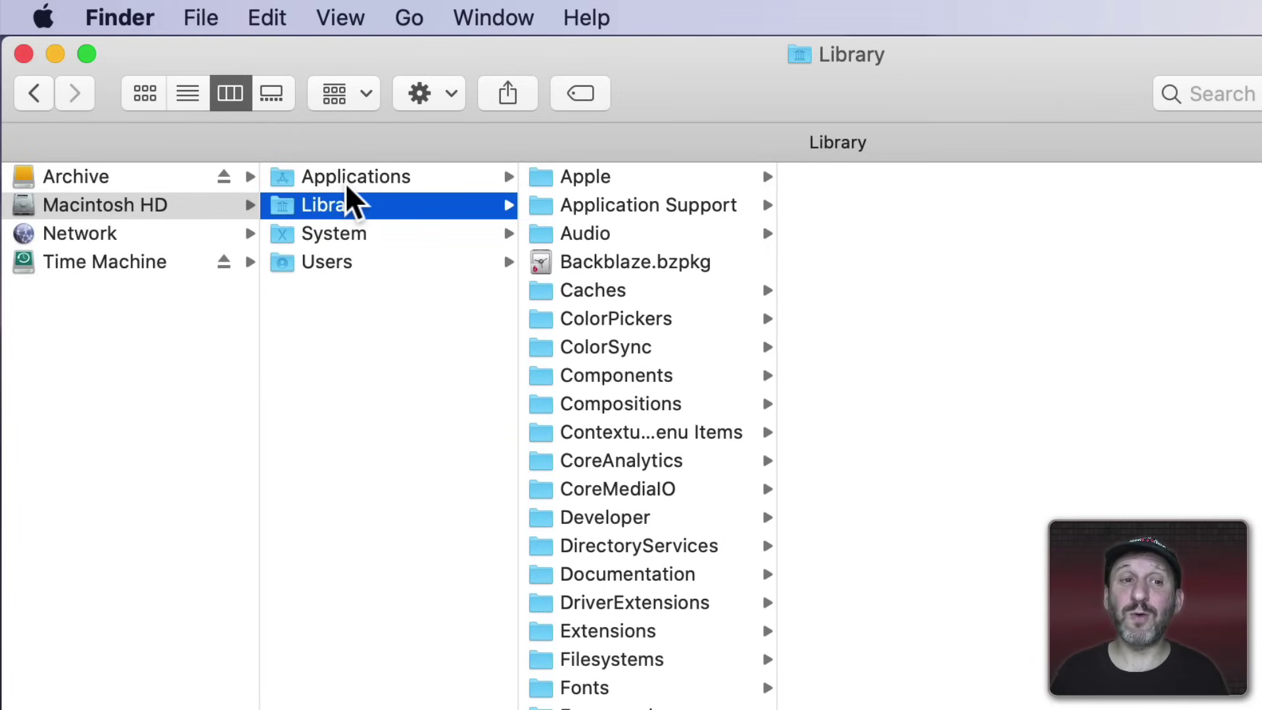
{"action": "left_click", "coordinate": [347, 182]}
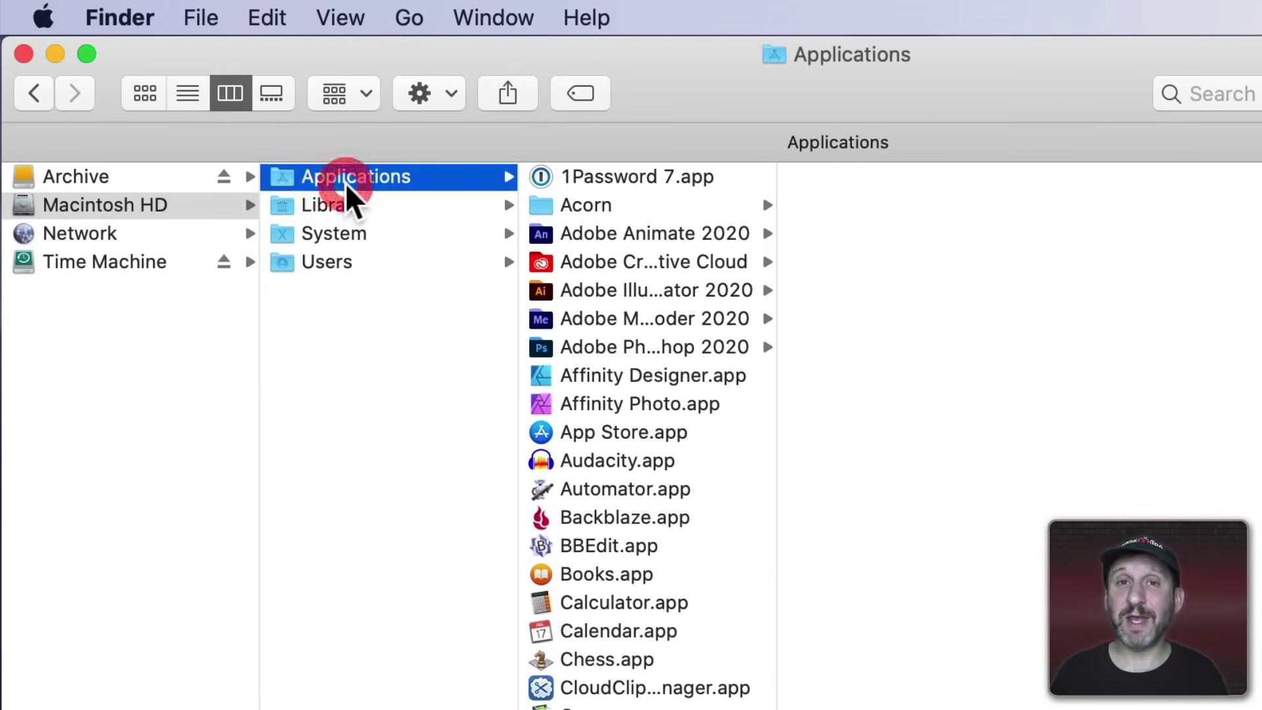
- Open Users on Macintosh HD to show the two home folders and Shared
{"action": "left_click", "coordinate": [343, 269]}
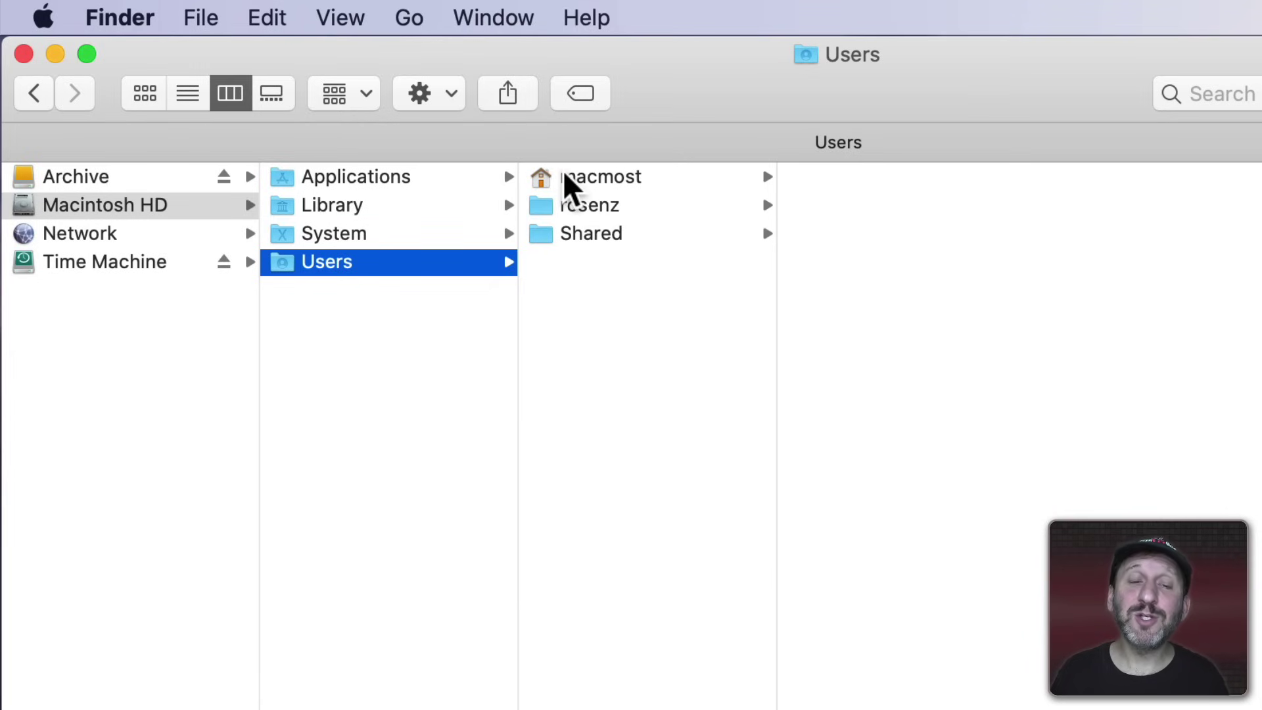
- Open the main user's home folder and browse Desktop and Documents, ending on the empty Desktop
{"action": "left_click", "coordinate": [564, 179]}
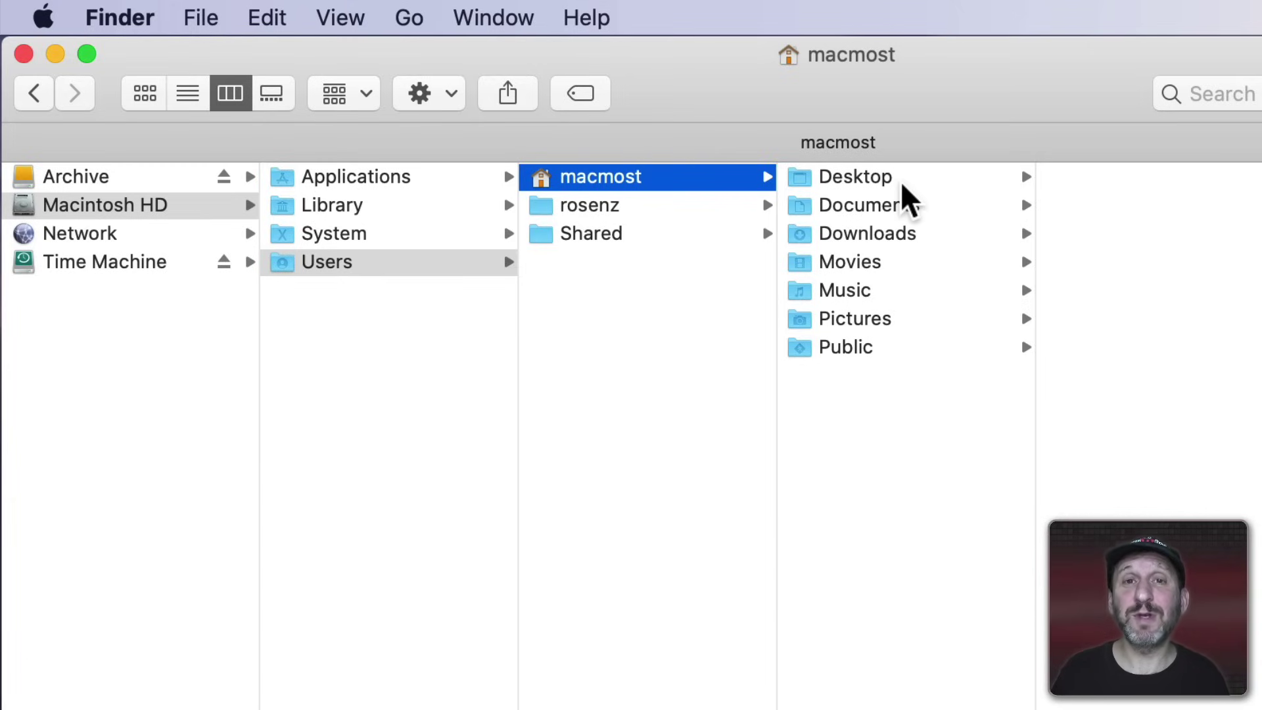
{"action": "left_click", "coordinate": [869, 179]}
{"action": "left_click", "coordinate": [861, 208]}
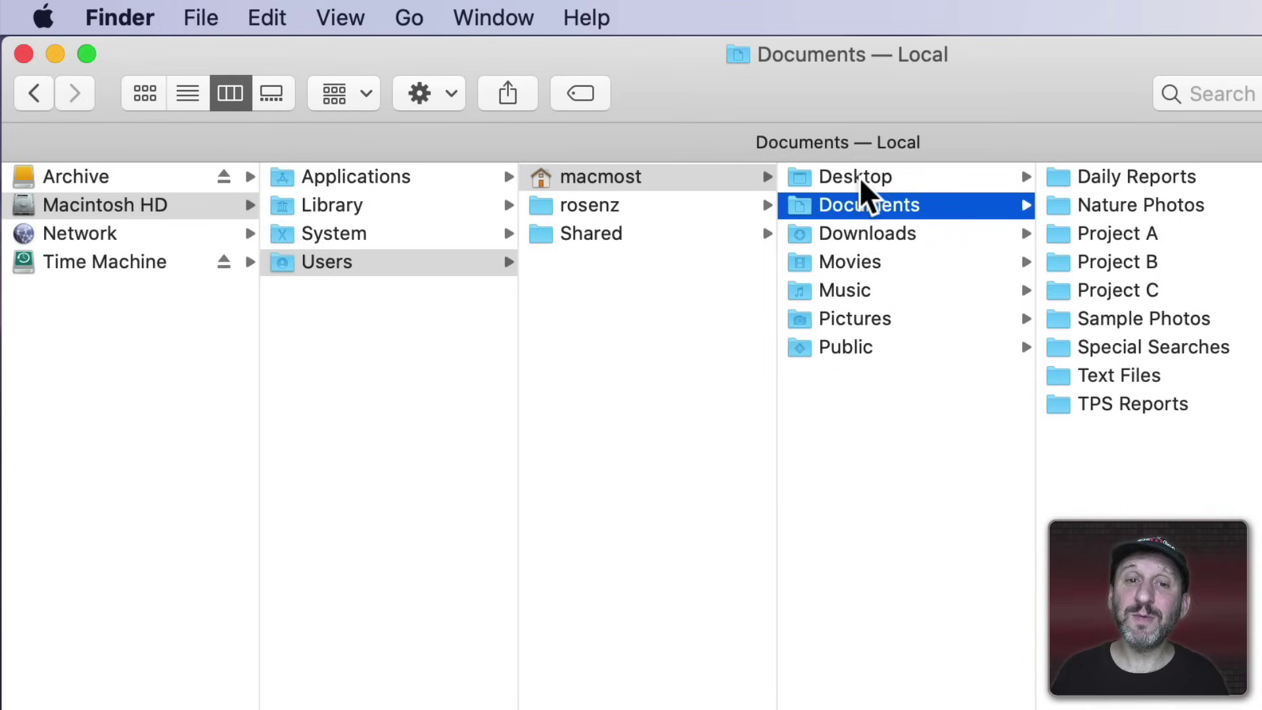
{"action": "left_click", "coordinate": [858, 179]}
{"action": "left_click", "coordinate": [861, 209]}
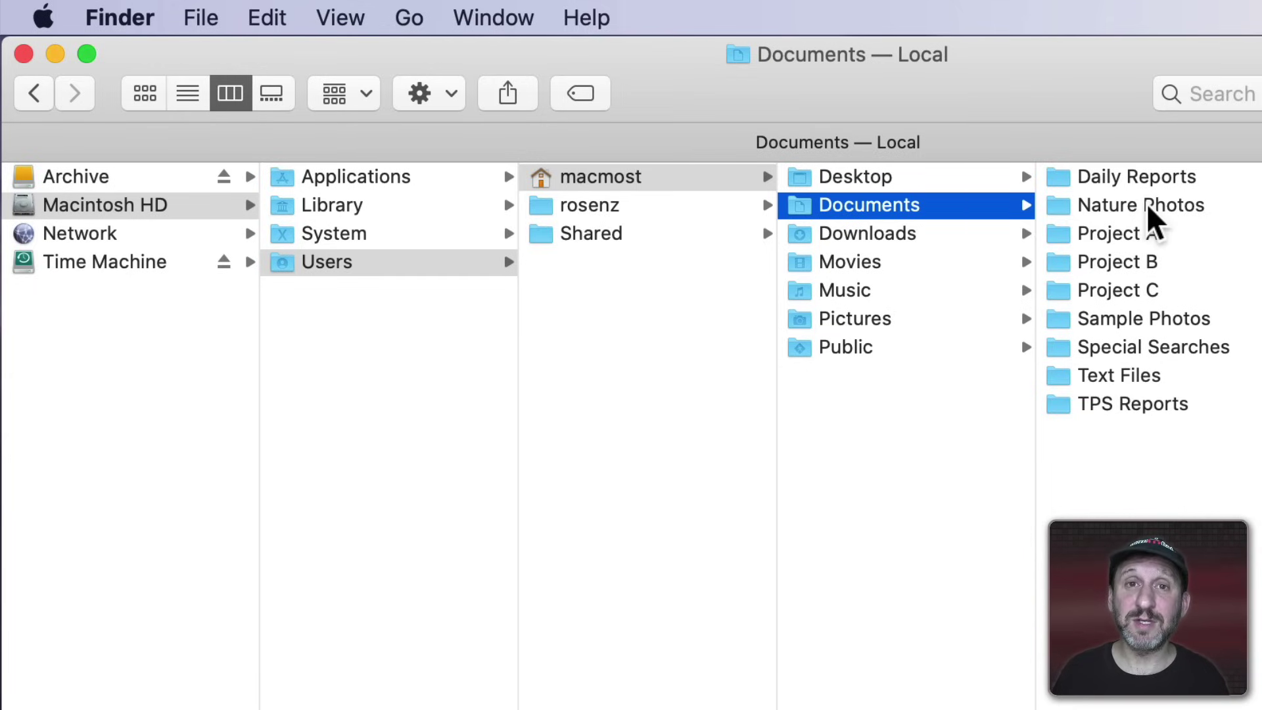
{"action": "left_click", "coordinate": [900, 178]}
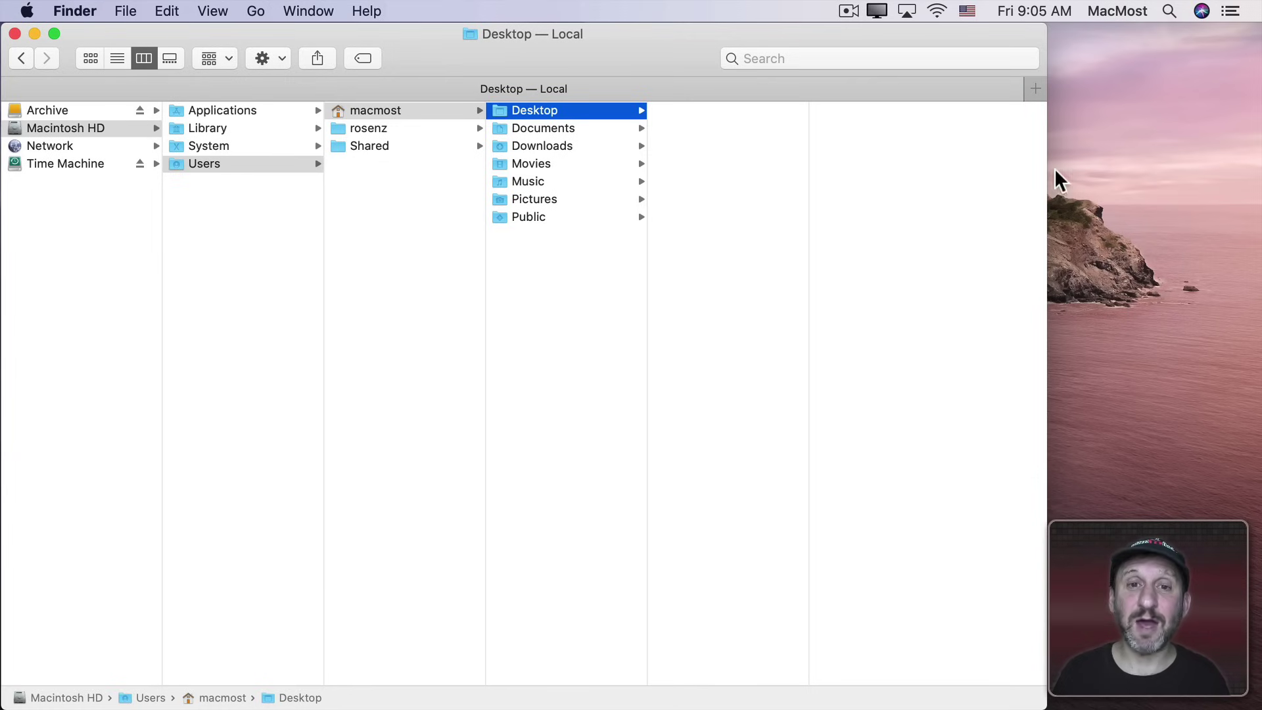
{"action": "left_click", "coordinate": [533, 130]}
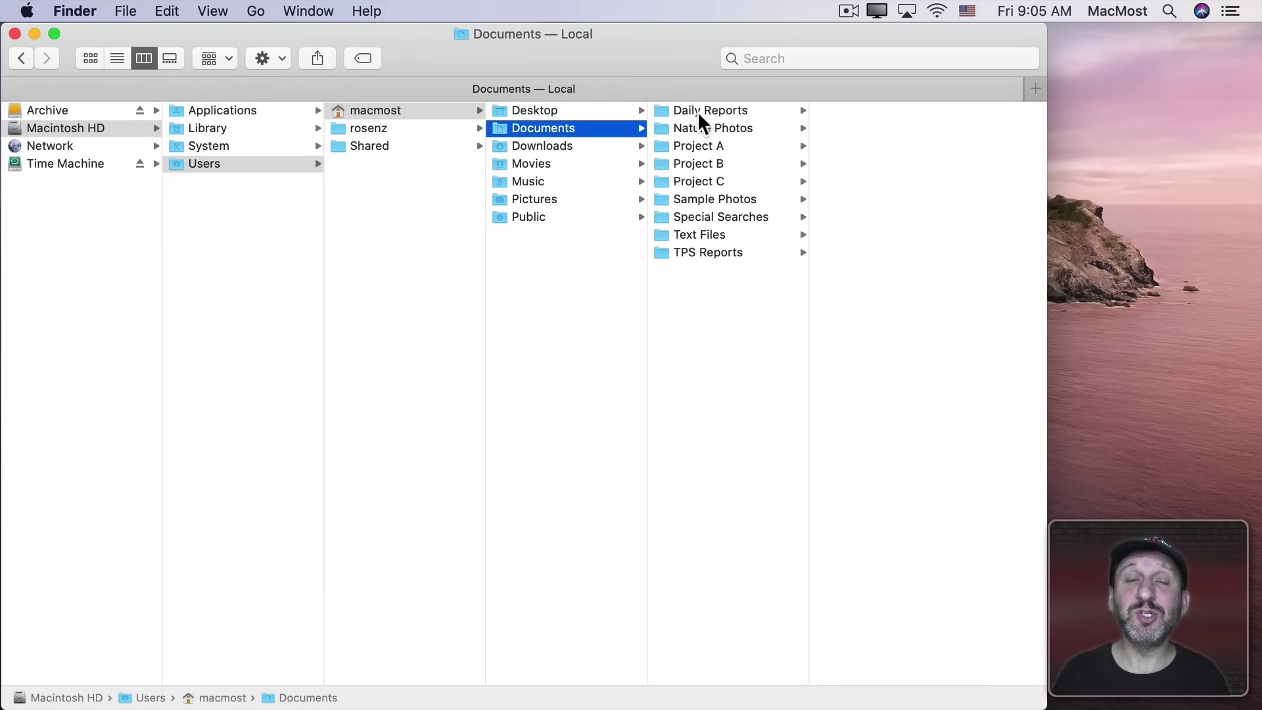
{"action": "left_click", "coordinate": [553, 109]}
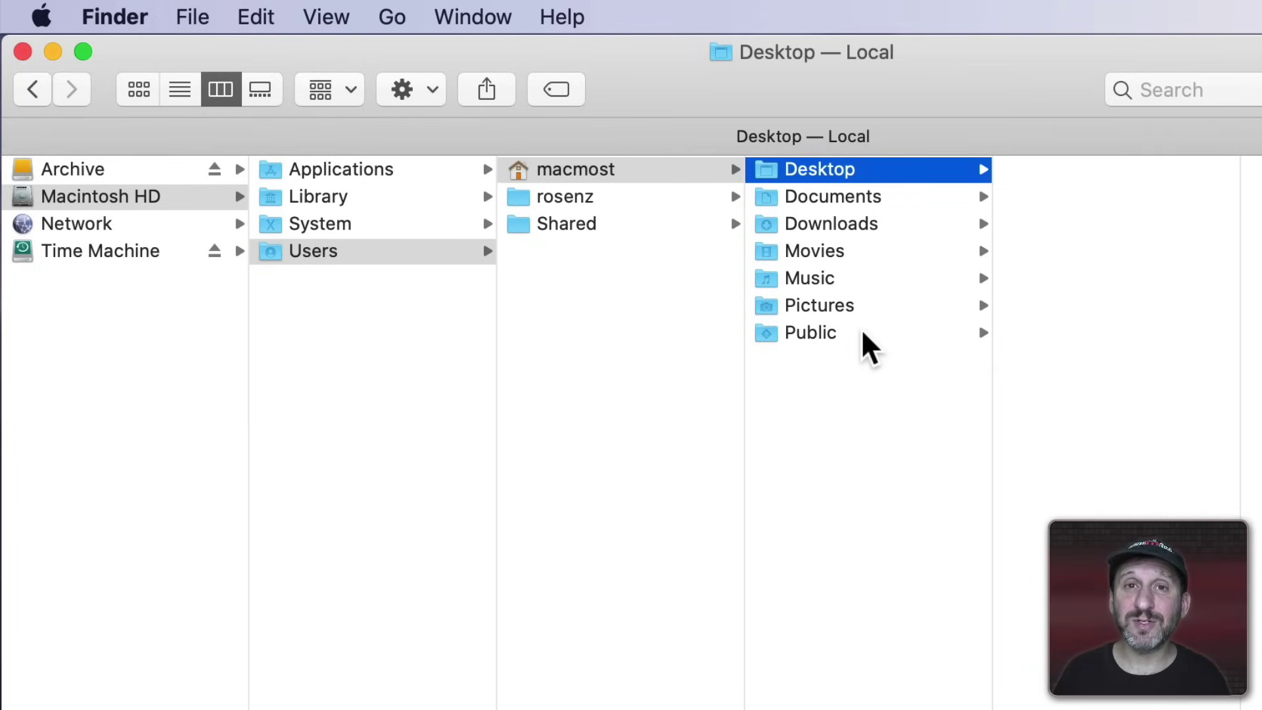
- Browse the home folder's Movies, Music and Pictures folders, ending back on Movies
{"action": "left_click", "coordinate": [815, 247]}
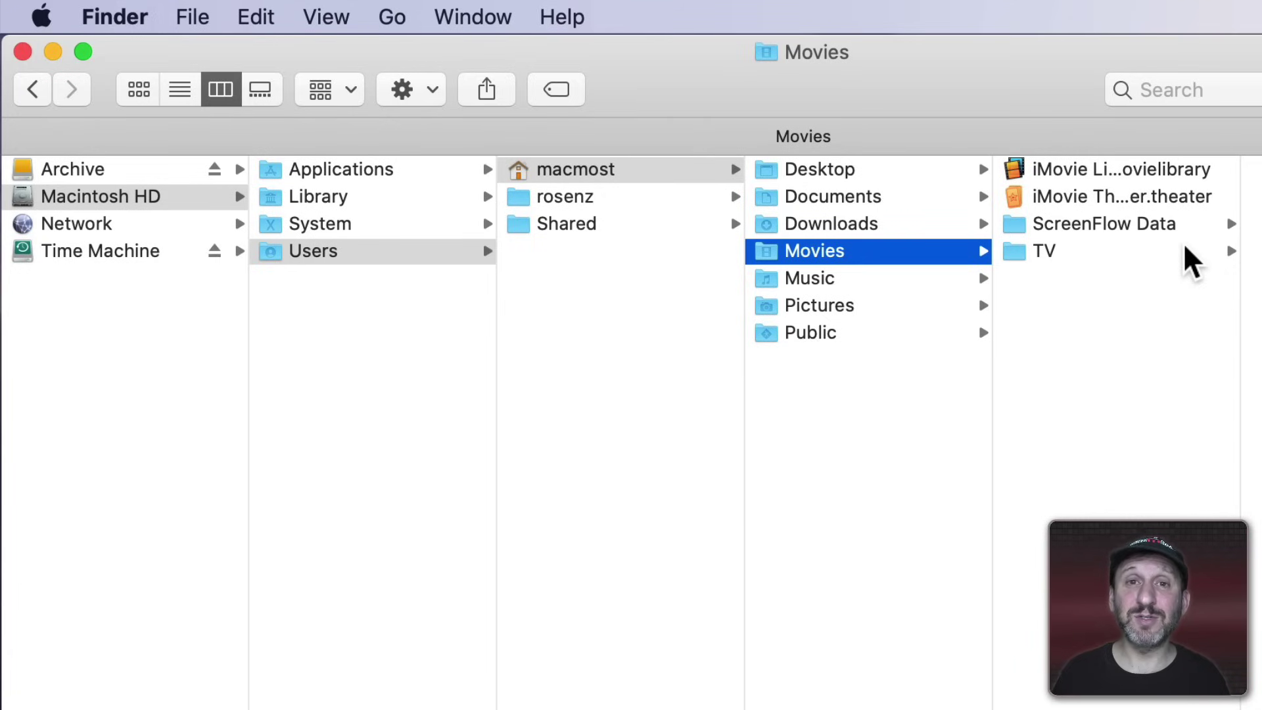
{"action": "left_click", "coordinate": [883, 280]}
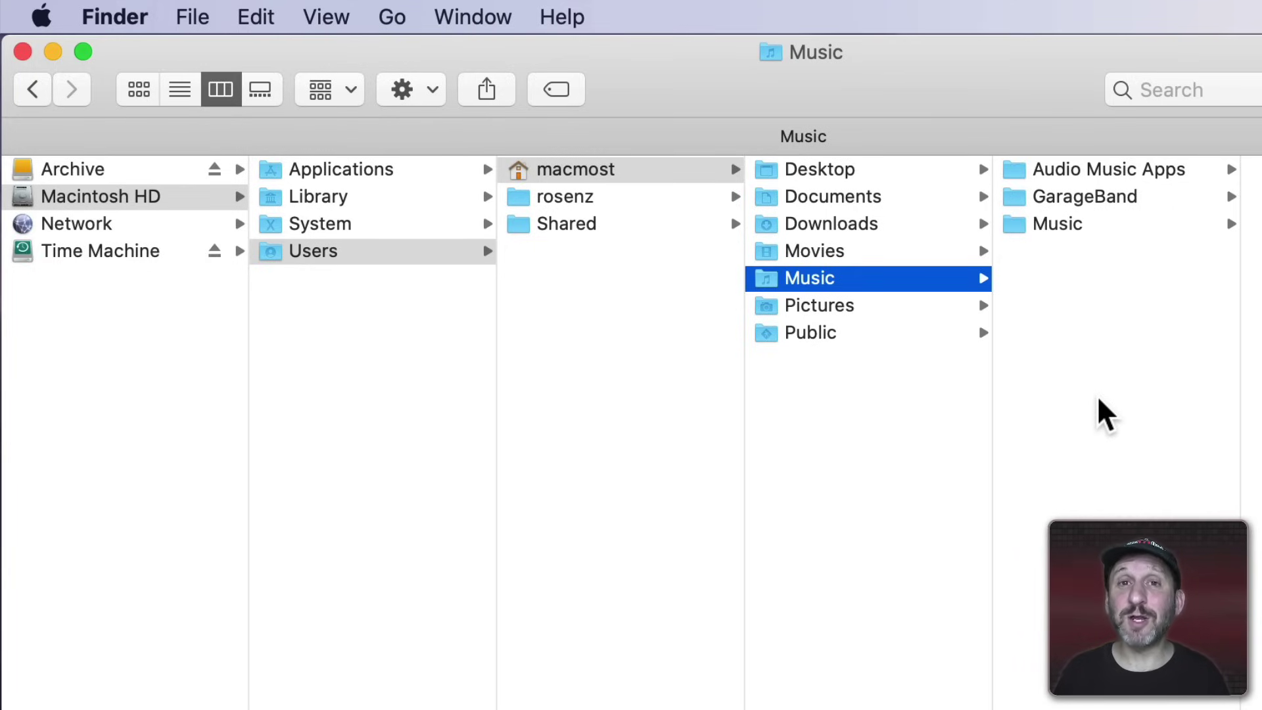
{"action": "left_click", "coordinate": [859, 306]}
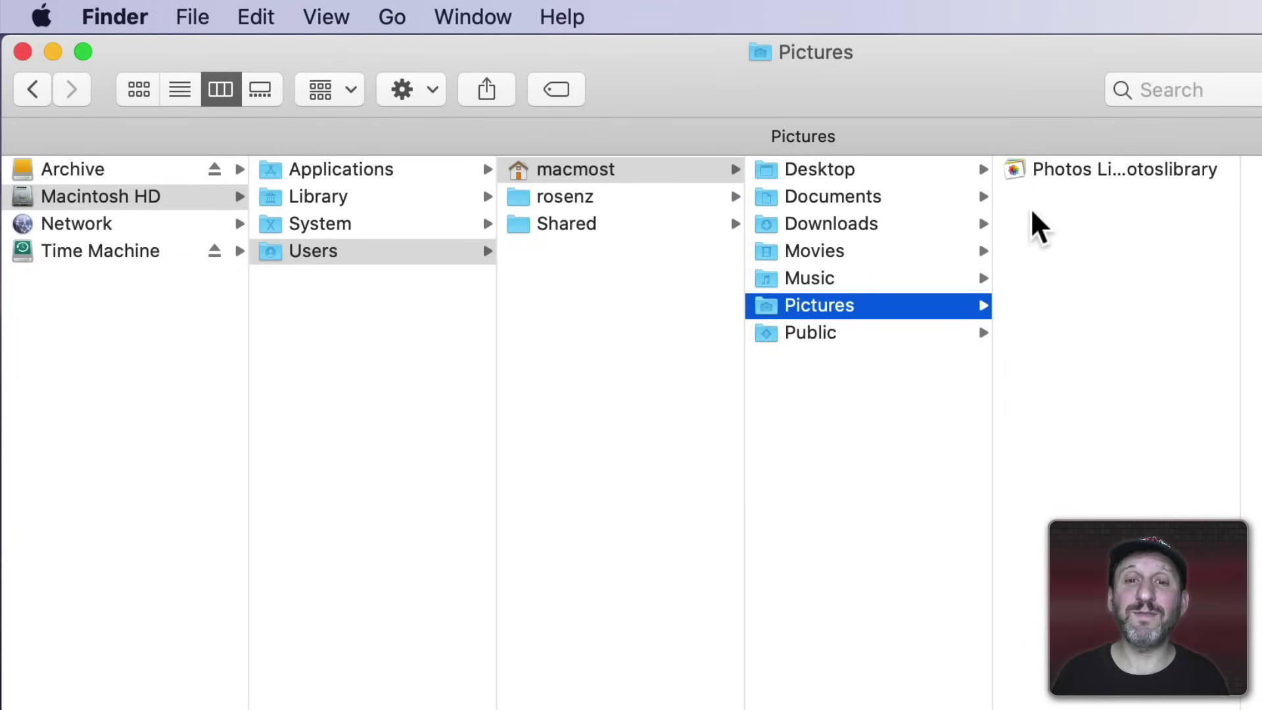
{"action": "left_click", "coordinate": [837, 253]}
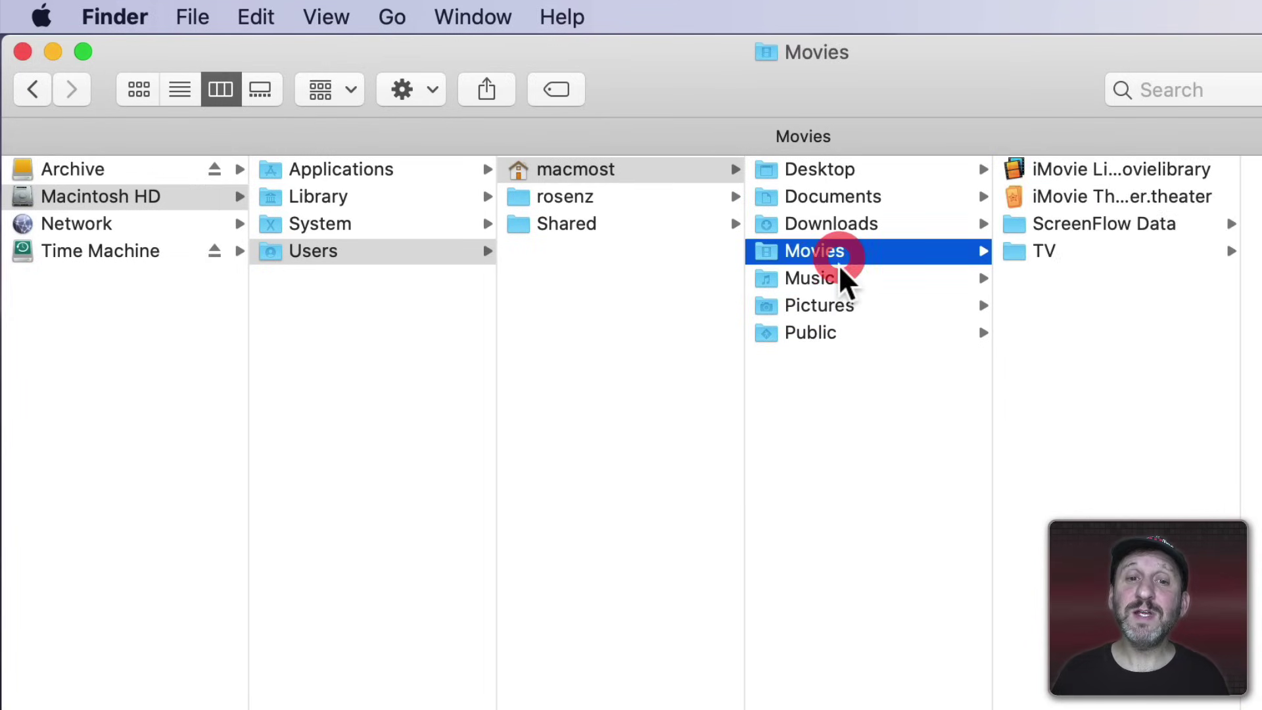
{"action": "left_click", "coordinate": [842, 277]}
{"action": "left_click", "coordinate": [836, 303]}
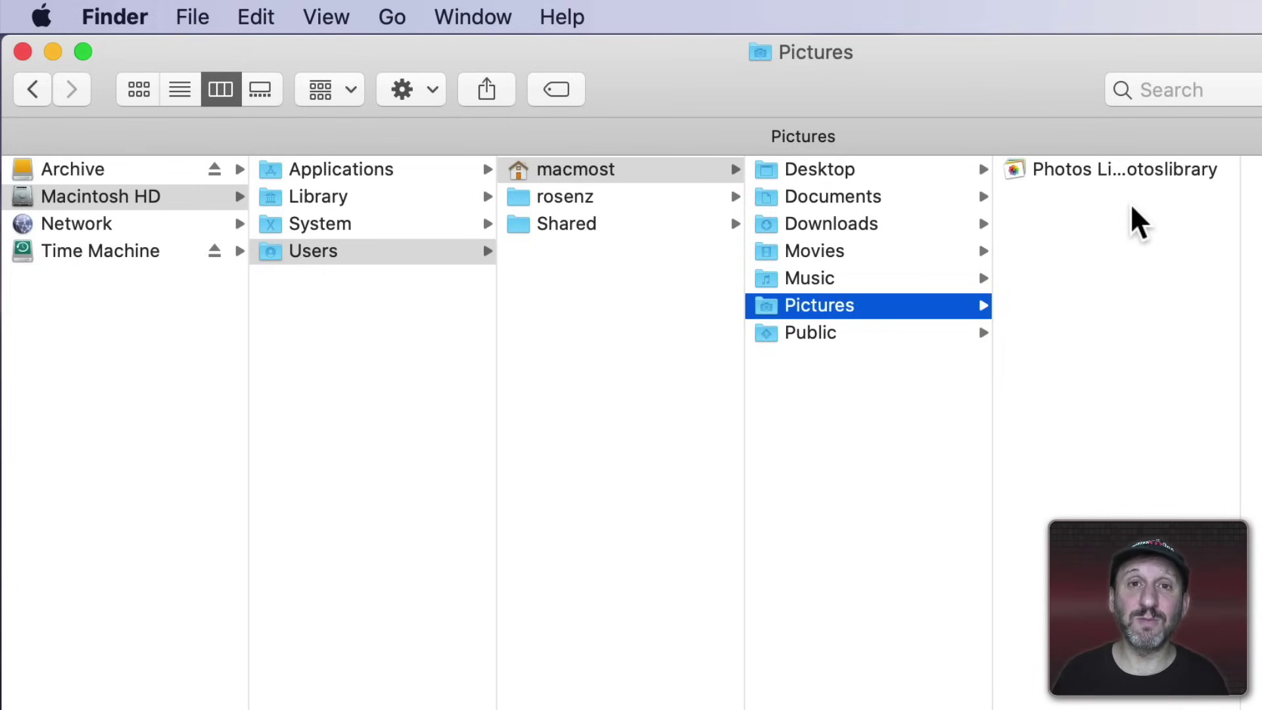
{"action": "left_click", "coordinate": [808, 249]}
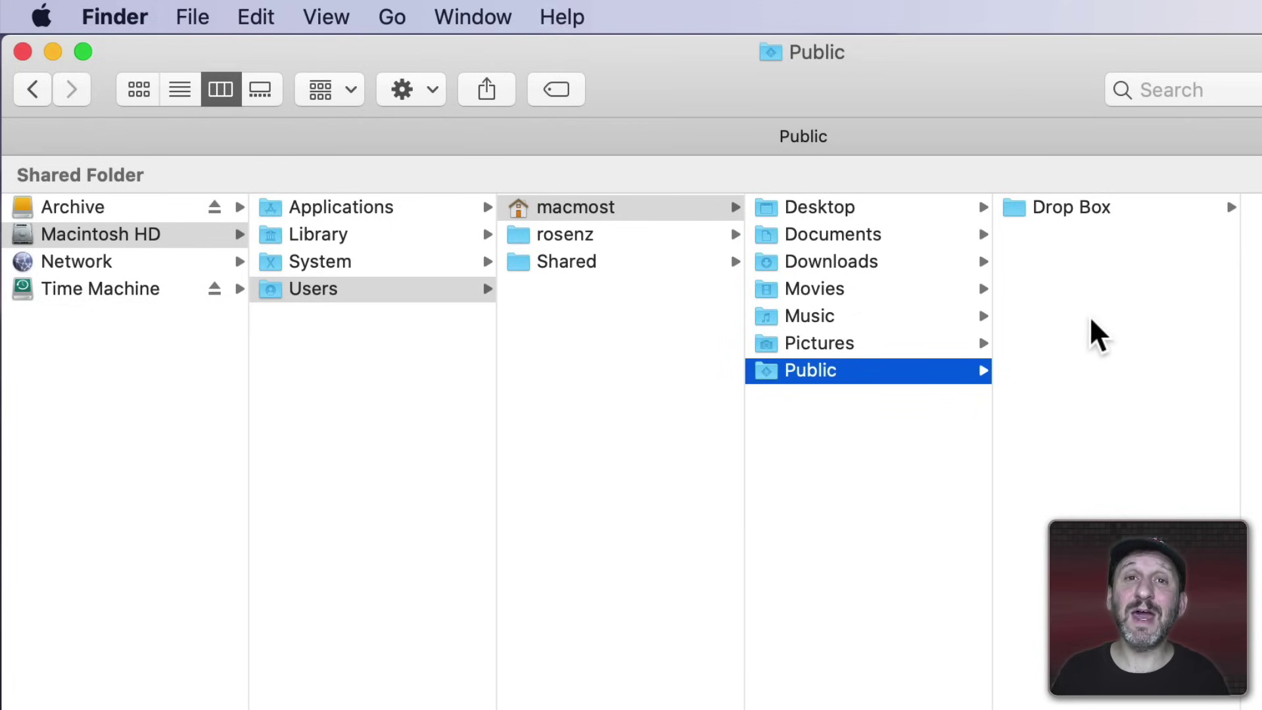
- Select the Drop Box folder inside Public, then open the empty Downloads folder
{"action": "left_click", "coordinate": [1051, 207]}
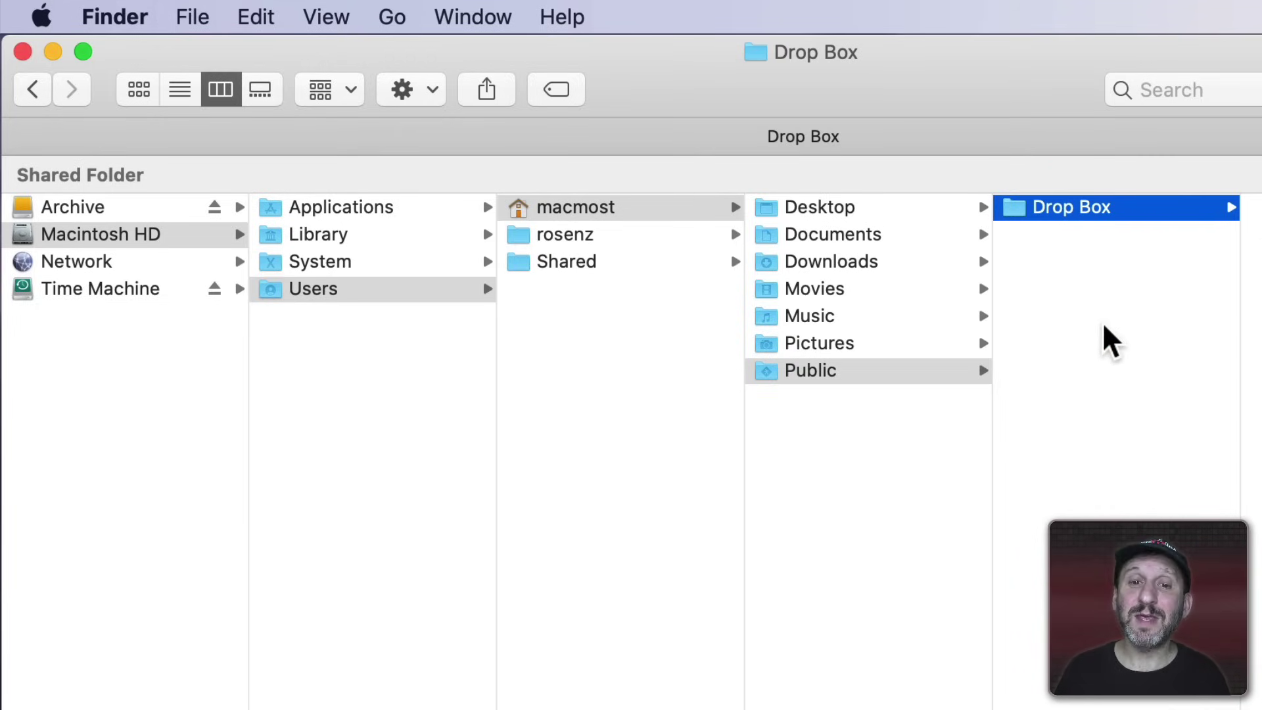
{"action": "left_click", "coordinate": [883, 260]}
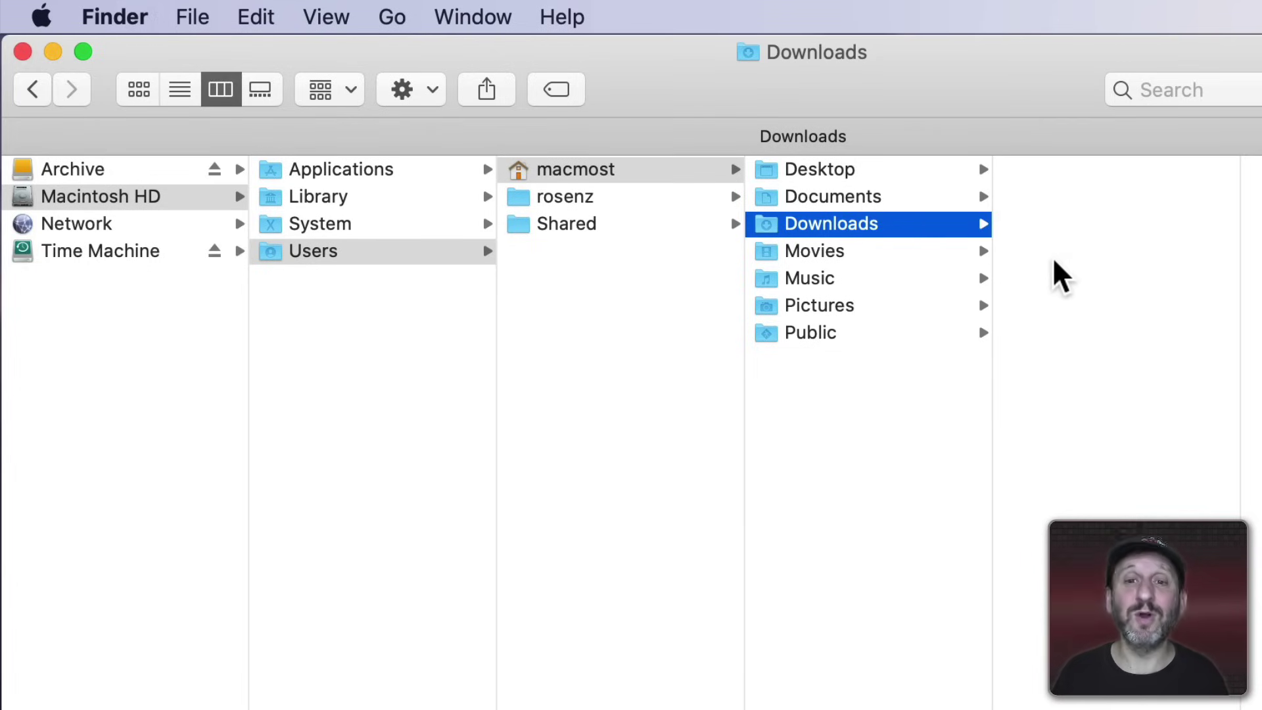
- Step back up to the home folder, then jump to iCloud Drive from the Go menu
{"action": "key", "text": "Left"}
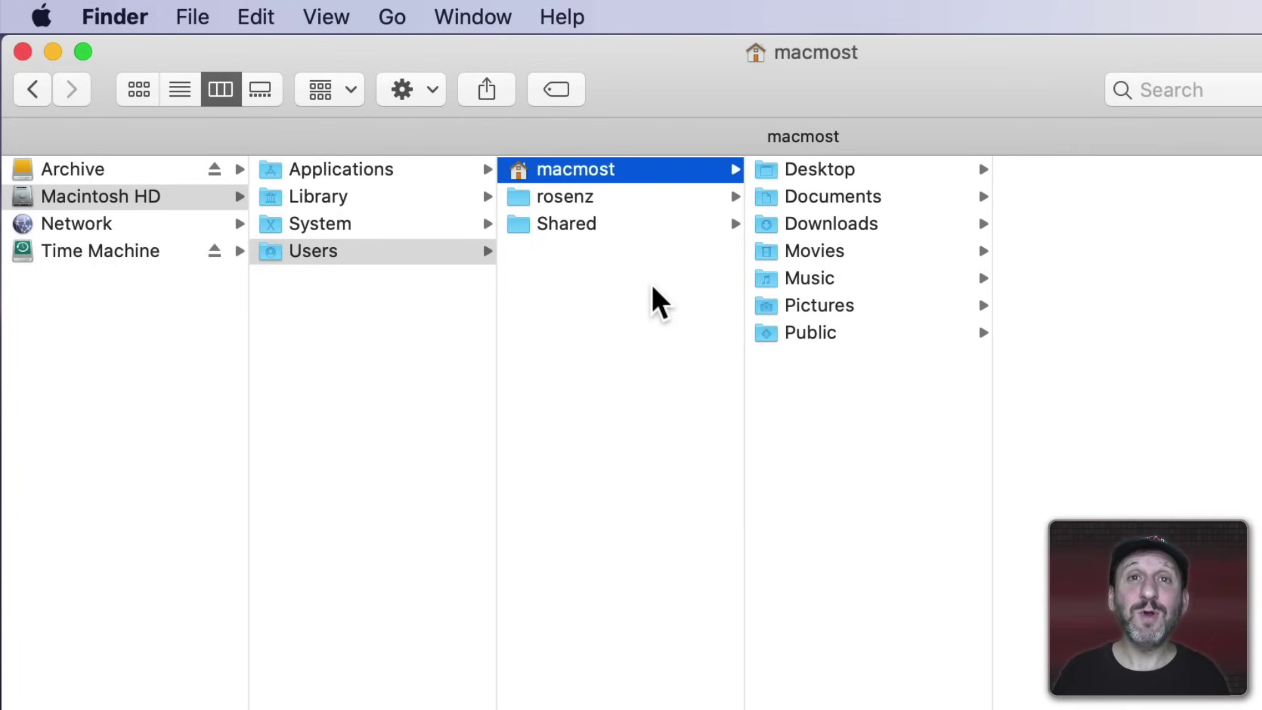
{"action": "left_click", "coordinate": [389, 19]}
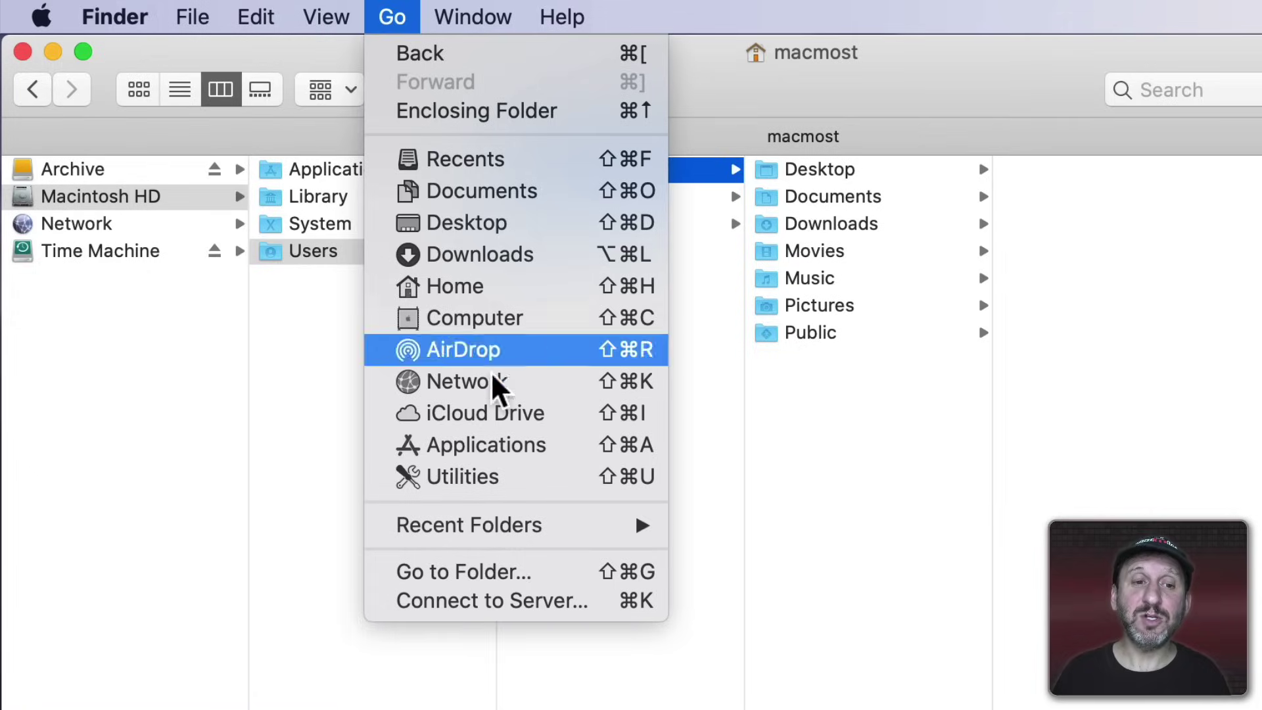
{"action": "left_click", "coordinate": [490, 419]}
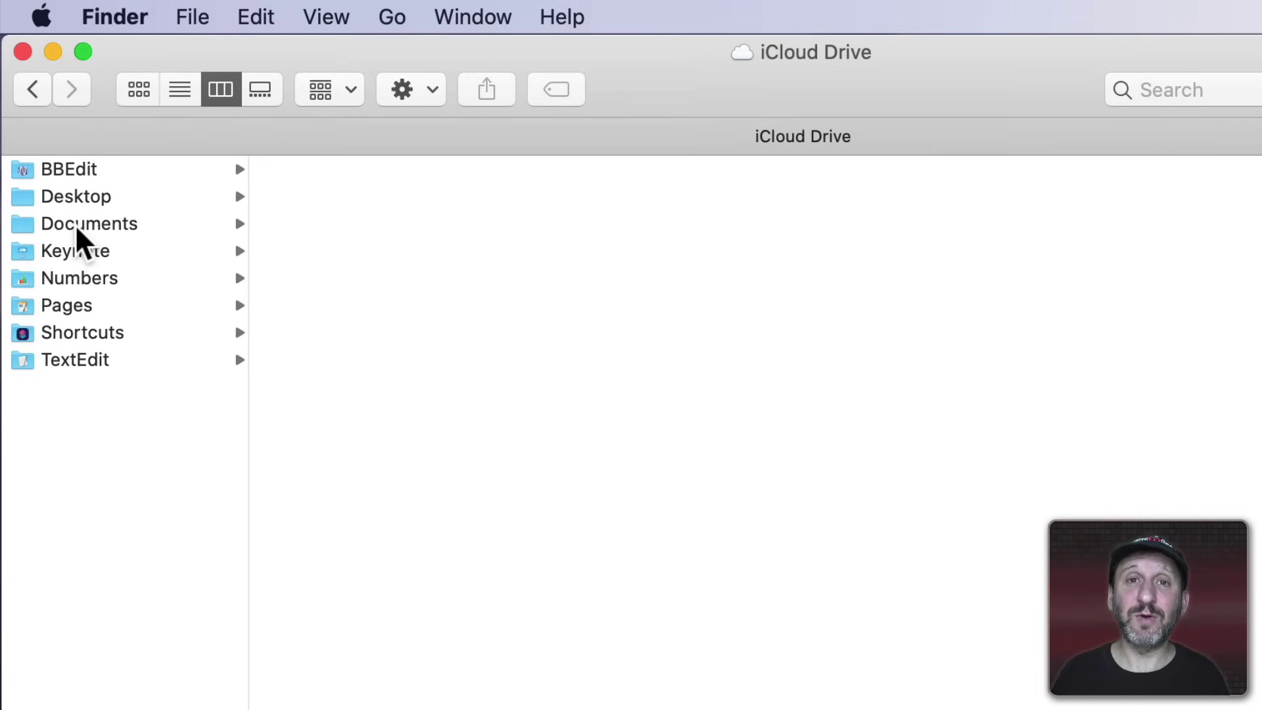
- Turn on Desktop & Documents Folders in the Apple ID iCloud Drive options of System Preferences
{"action": "left_click", "coordinate": [42, 17]}
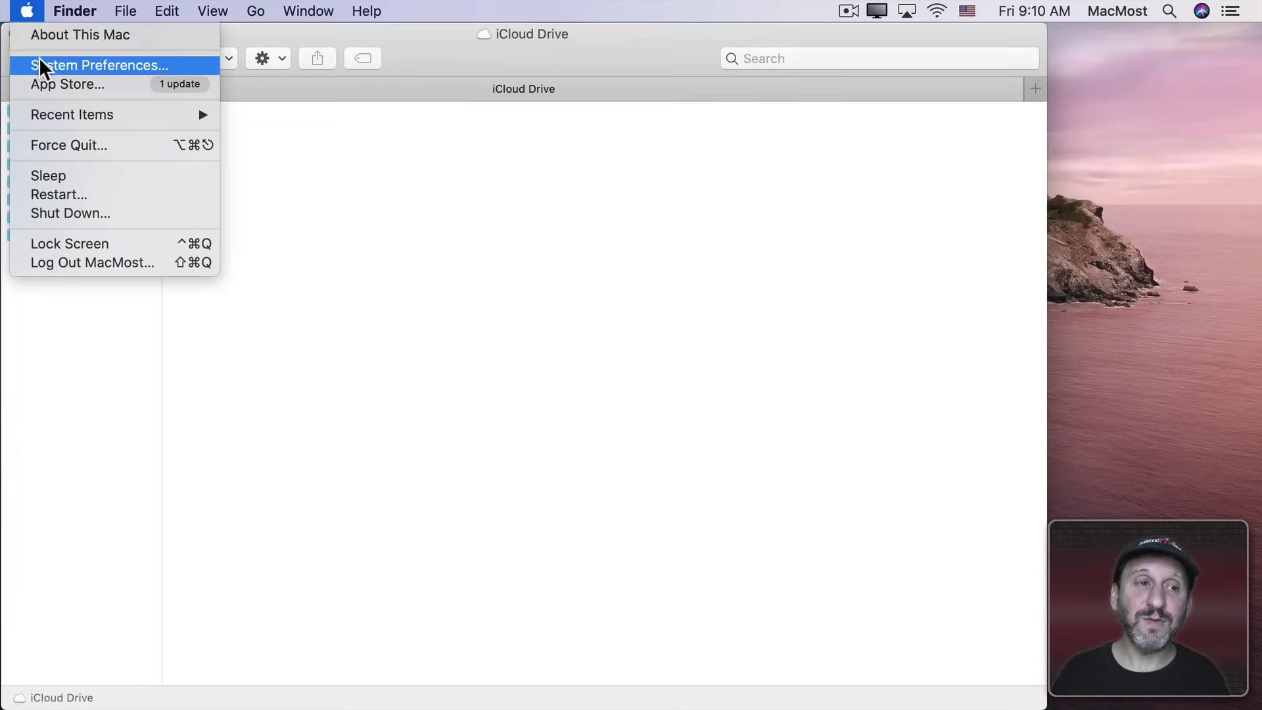
{"action": "left_click", "coordinate": [40, 63]}
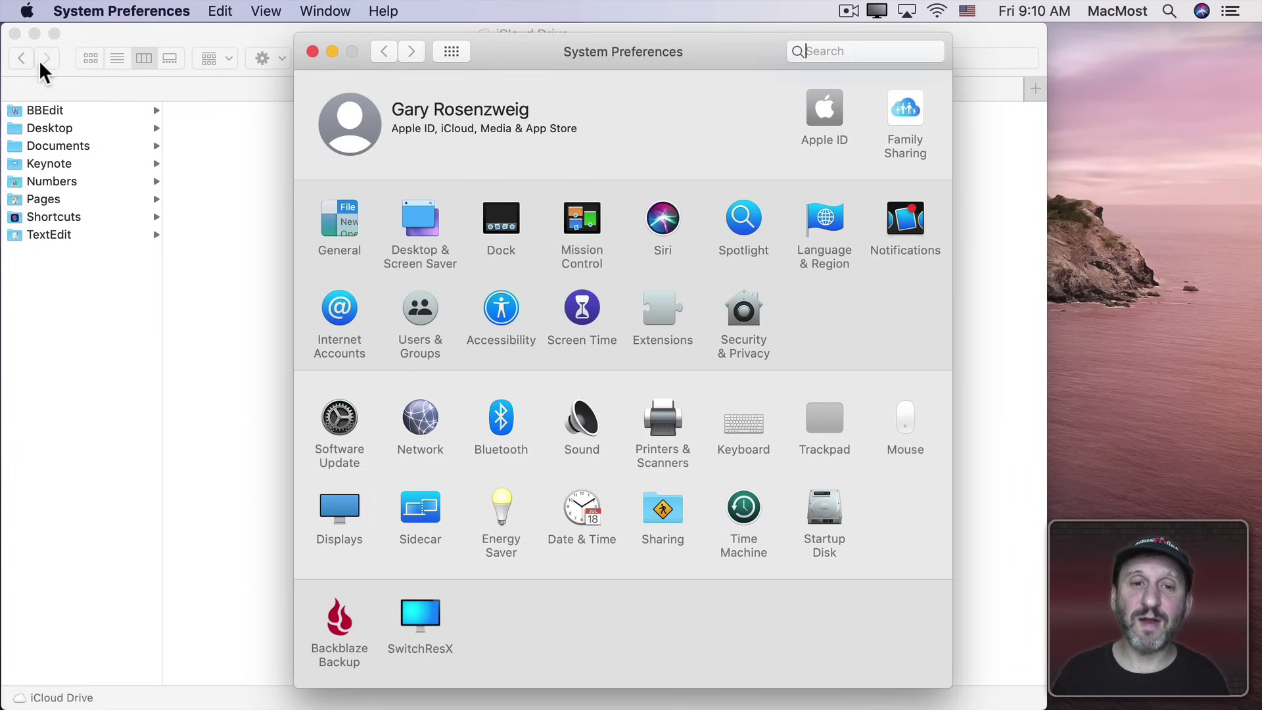
{"action": "left_click", "coordinate": [830, 118]}
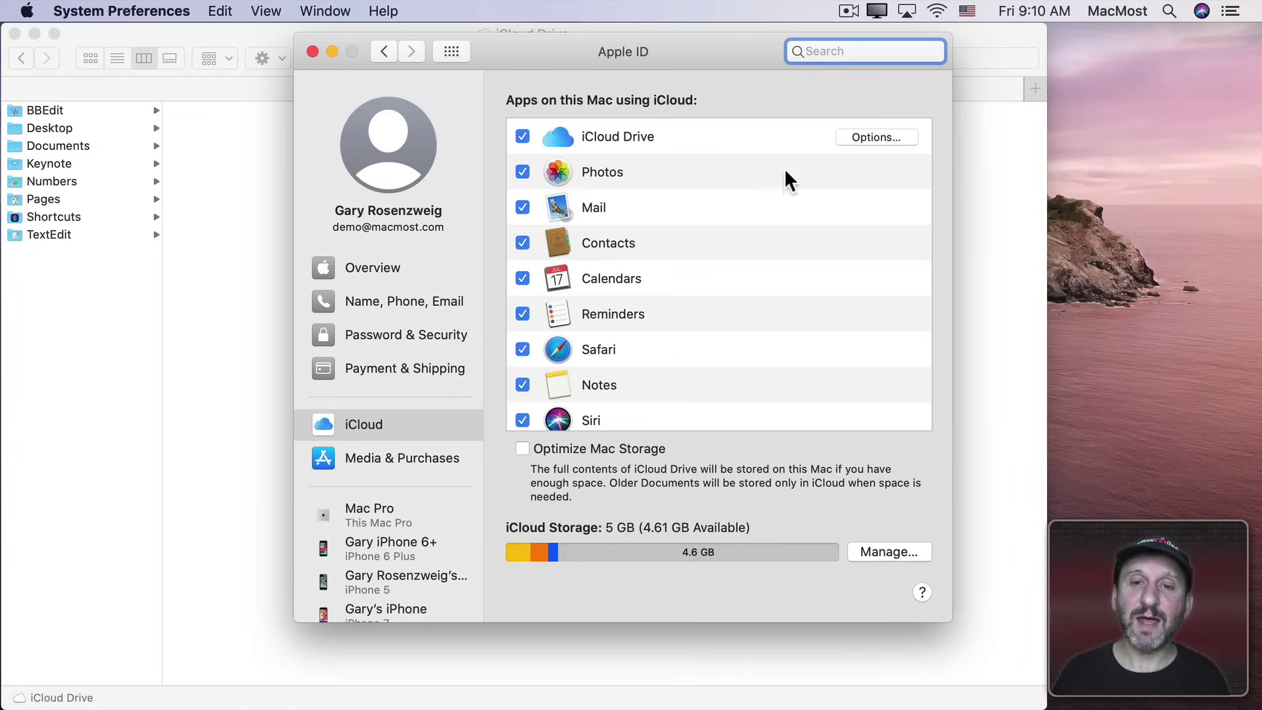
{"action": "left_click", "coordinate": [854, 140]}
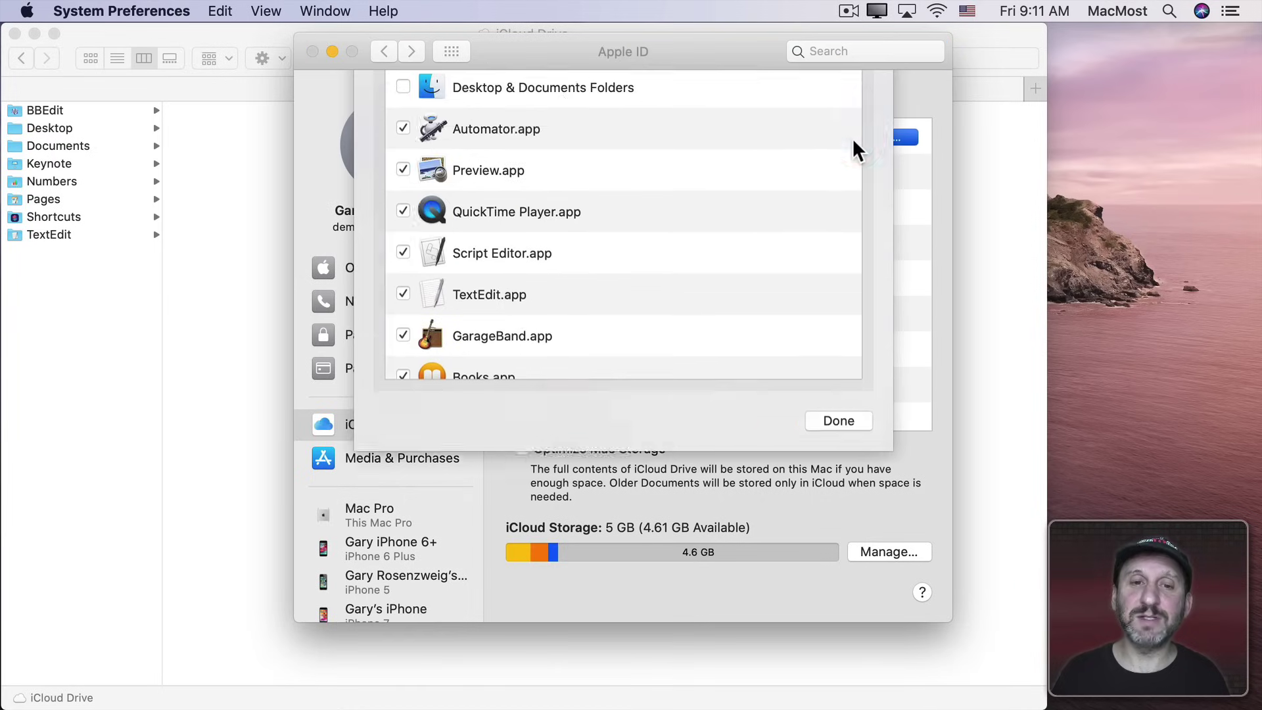
{"action": "left_click", "coordinate": [403, 156]}
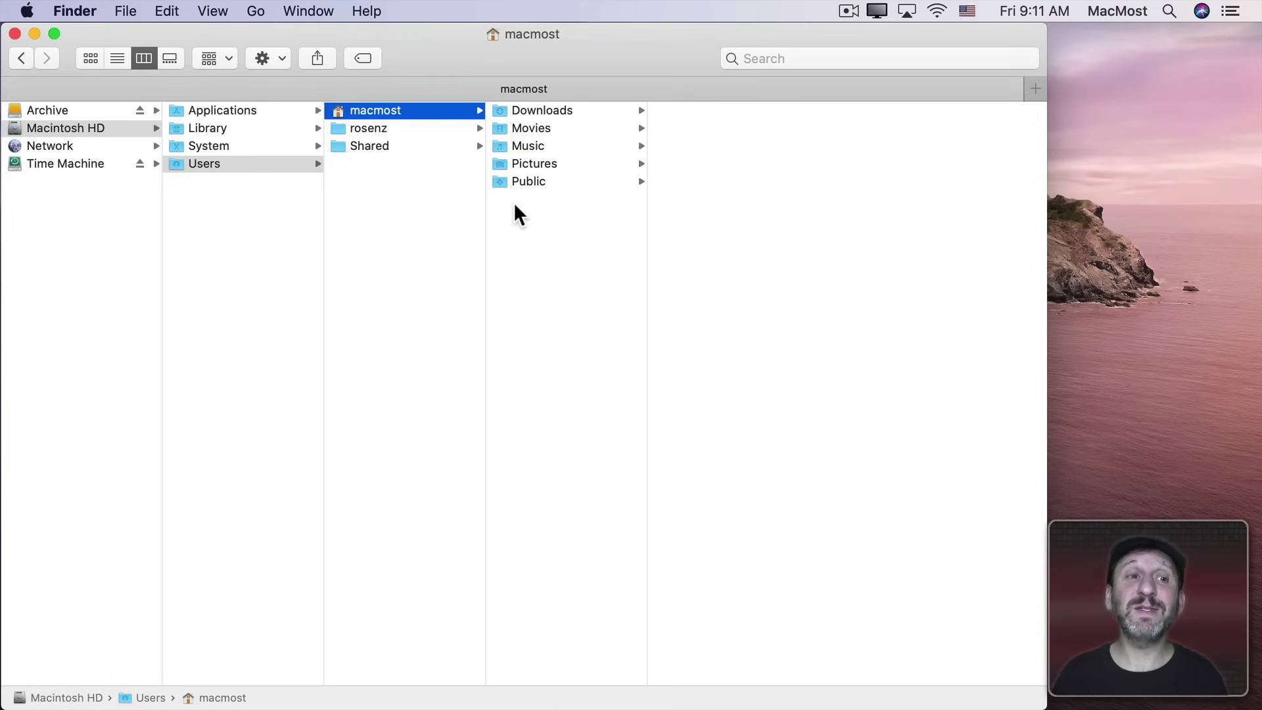
{"action": "left_click", "coordinate": [256, 12]}
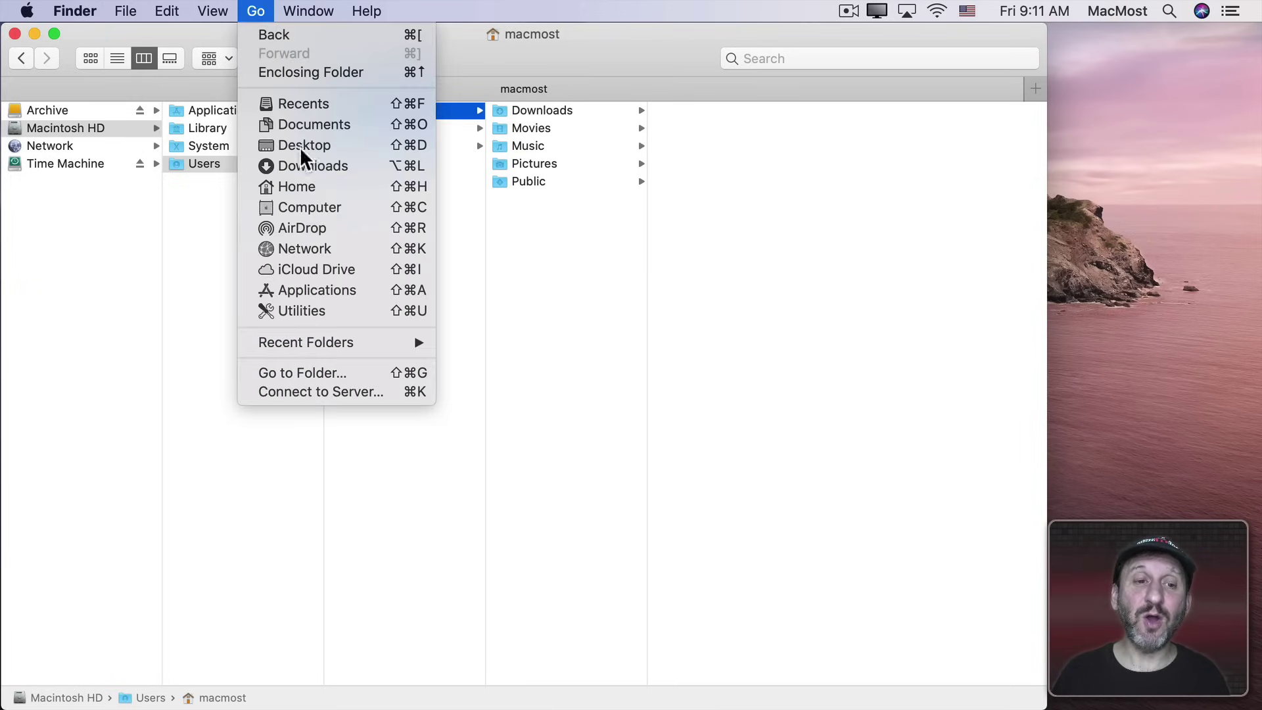
{"action": "left_click", "coordinate": [305, 269]}
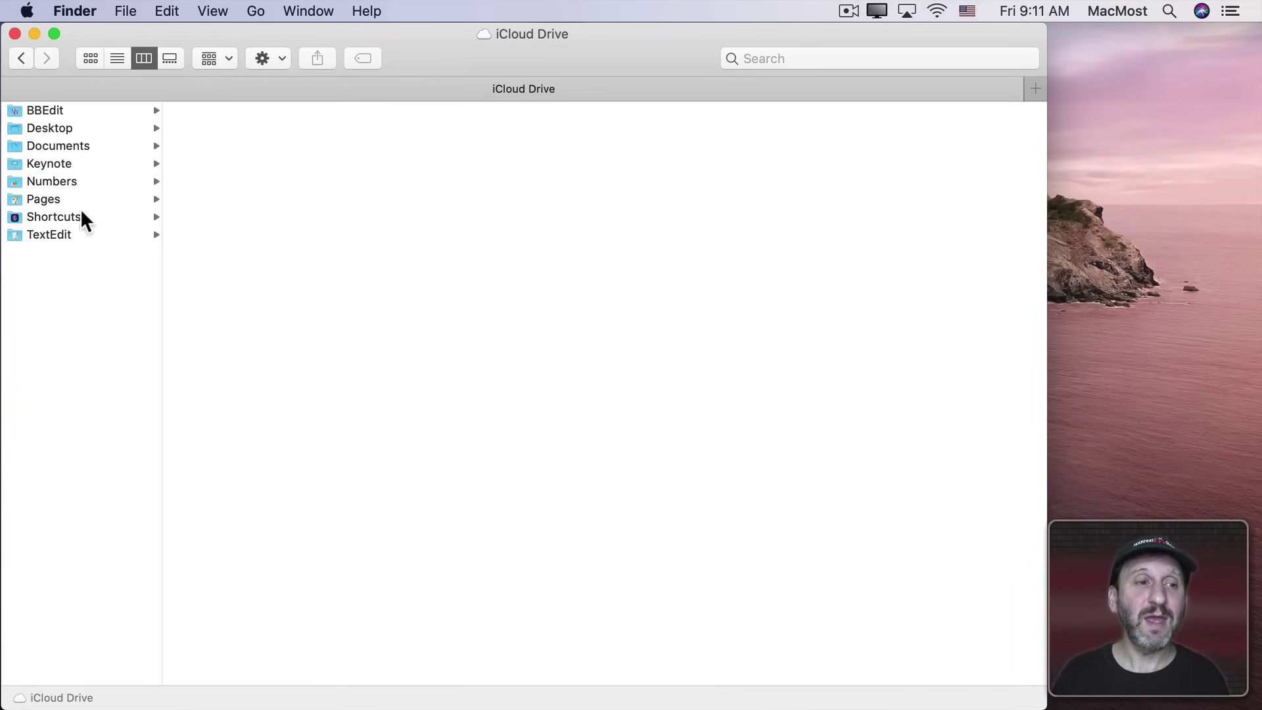
{"action": "left_click", "coordinate": [46, 128]}
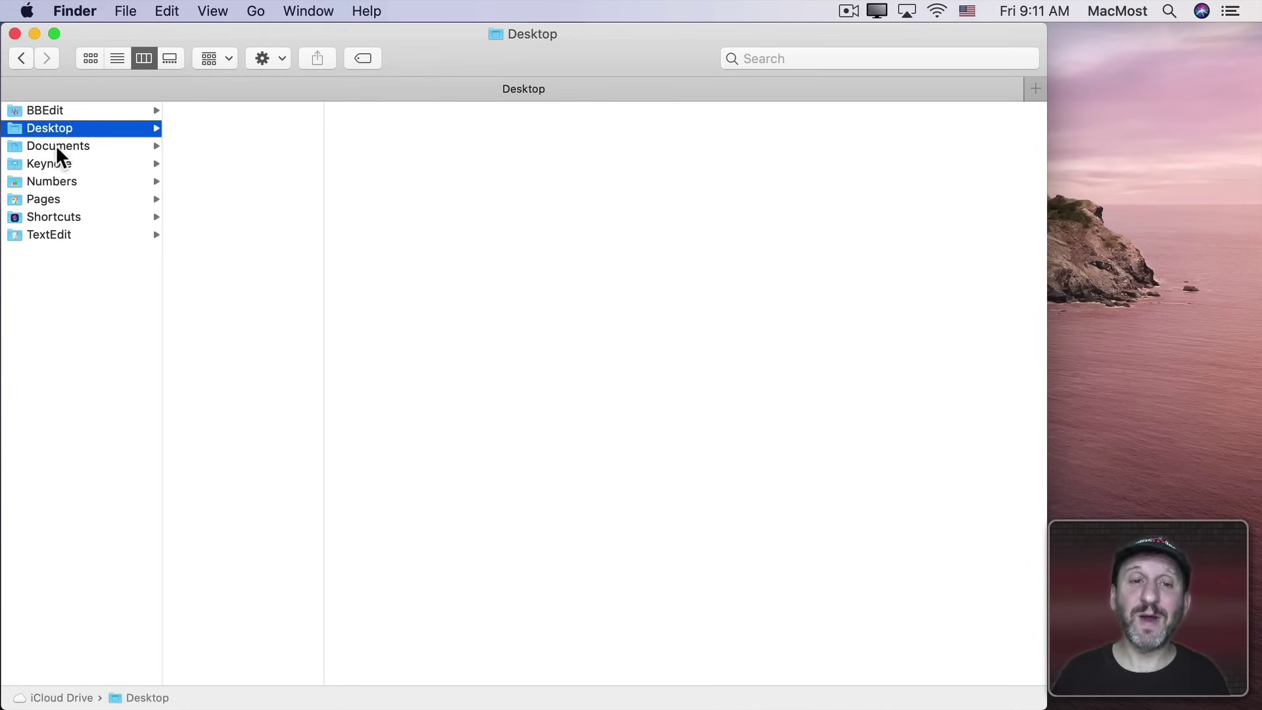
{"action": "left_click", "coordinate": [57, 149]}
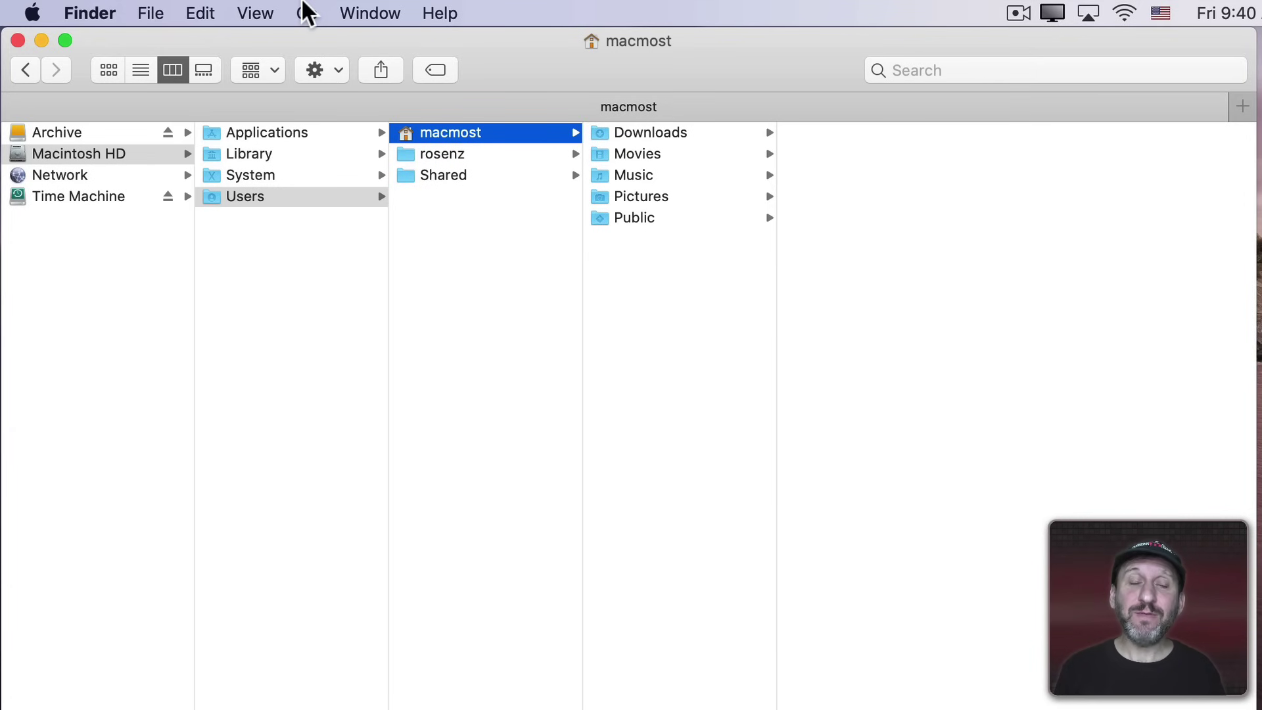
- Hold Option in the Go menu to reveal Library and open the user's hidden Library
{"action": "left_click", "coordinate": [305, 11]}
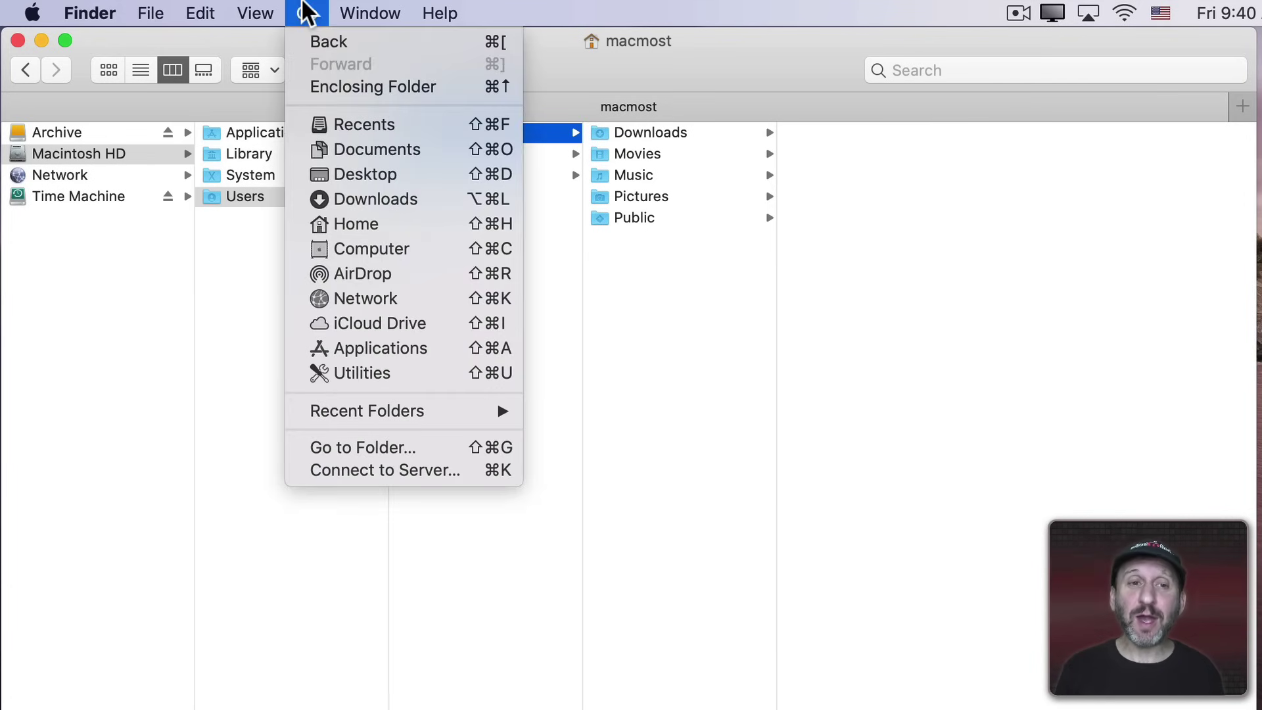
{"action": "key", "text": "alt"}
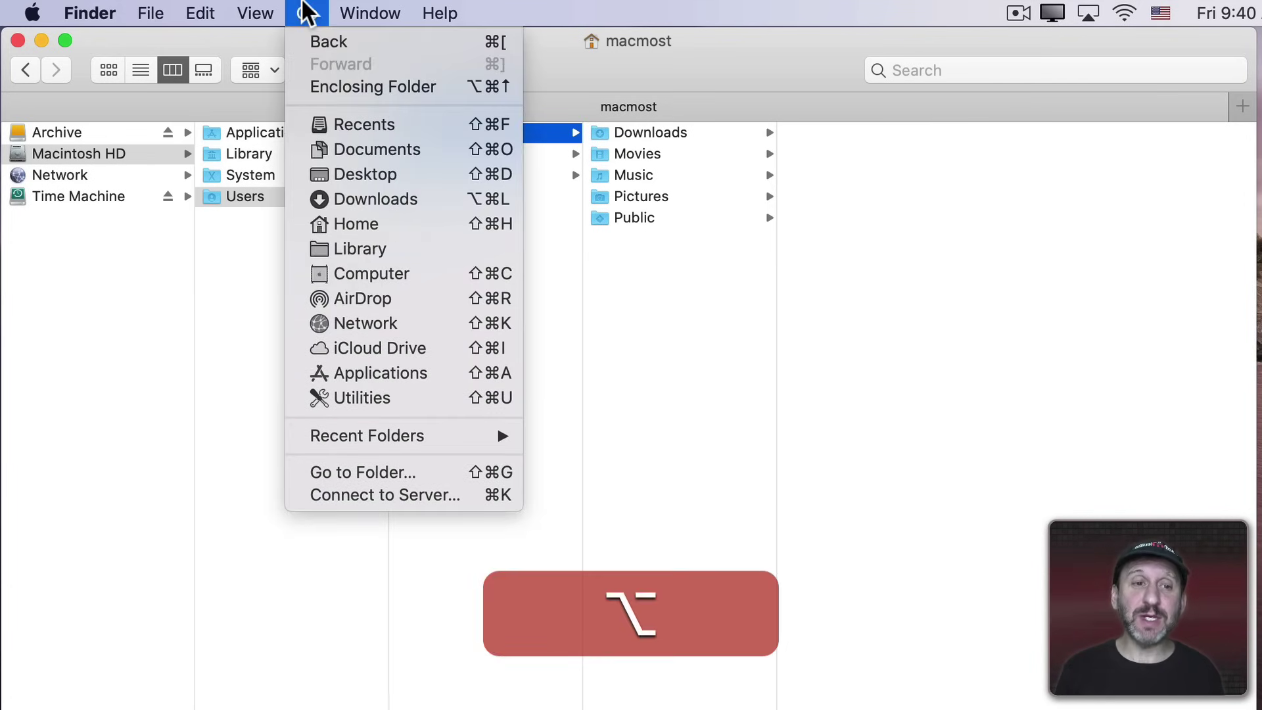
{"action": "left_click", "coordinate": [360, 249]}
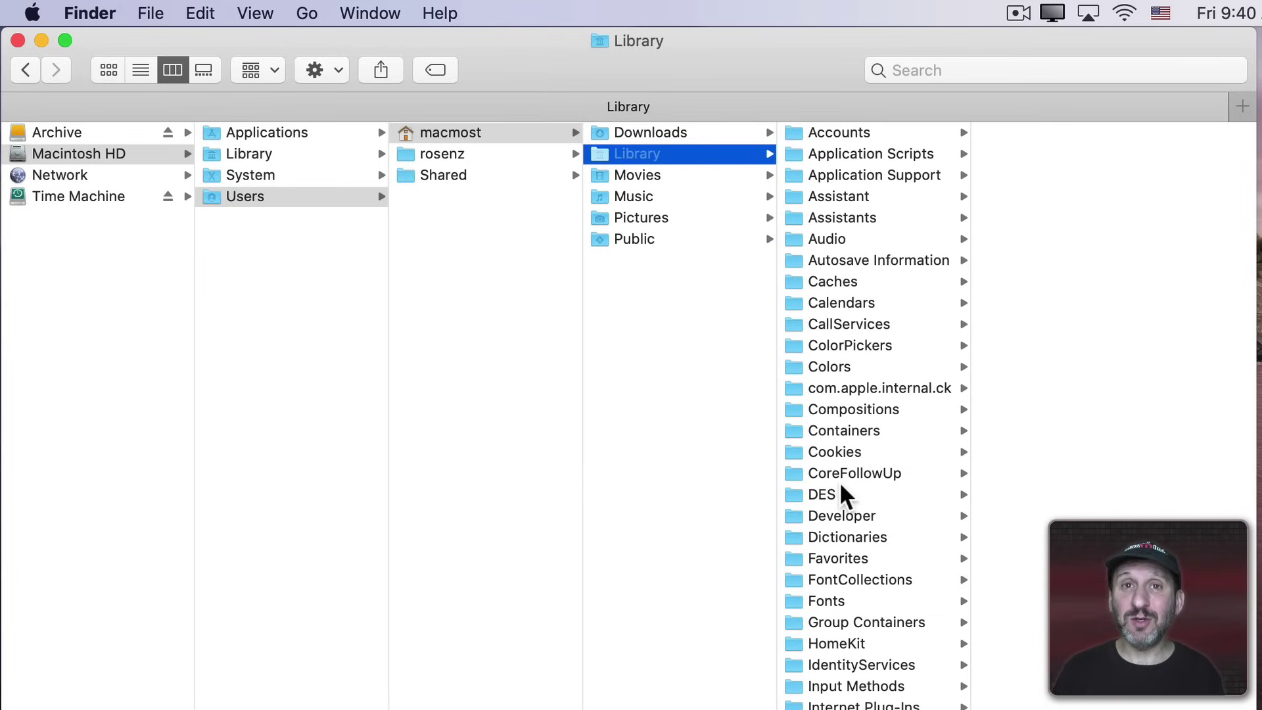
- Scroll the Library column and open Preferences to show ByHost and the .plist files
{"action": "scroll", "coordinate": [874, 624], "scroll_direction": "down", "scroll_amount": 10}
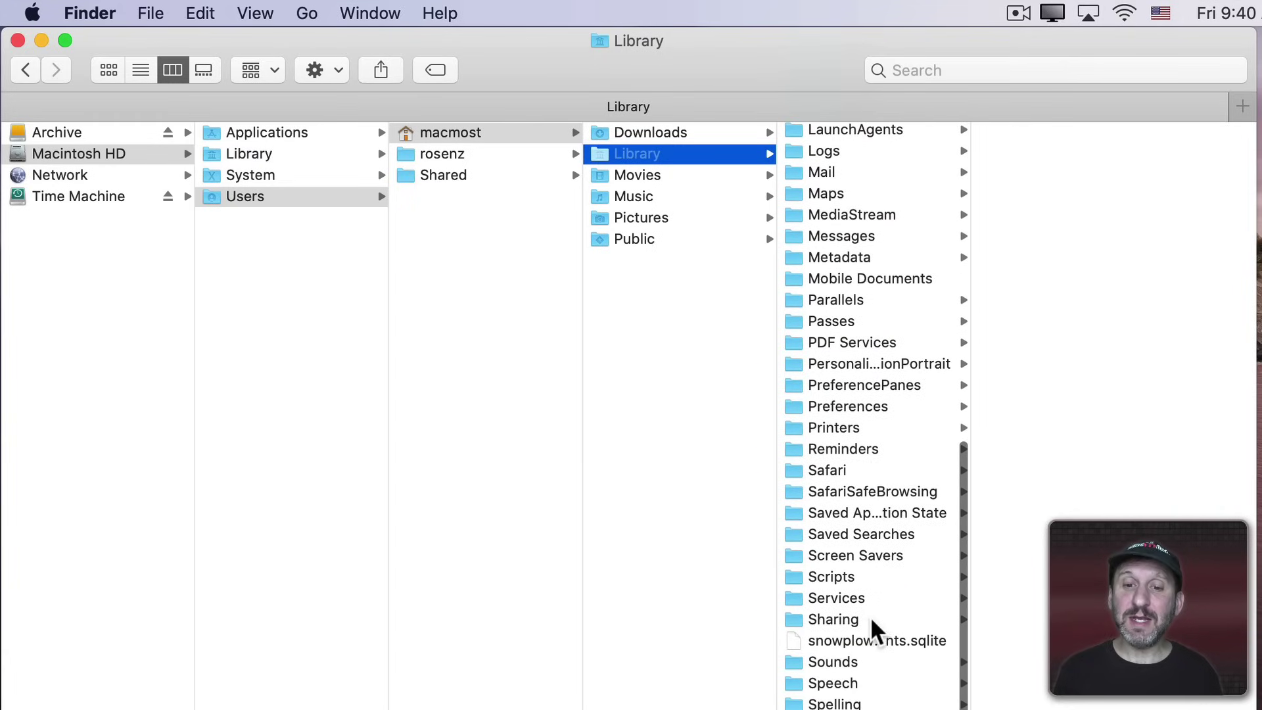
{"action": "left_click", "coordinate": [835, 407]}
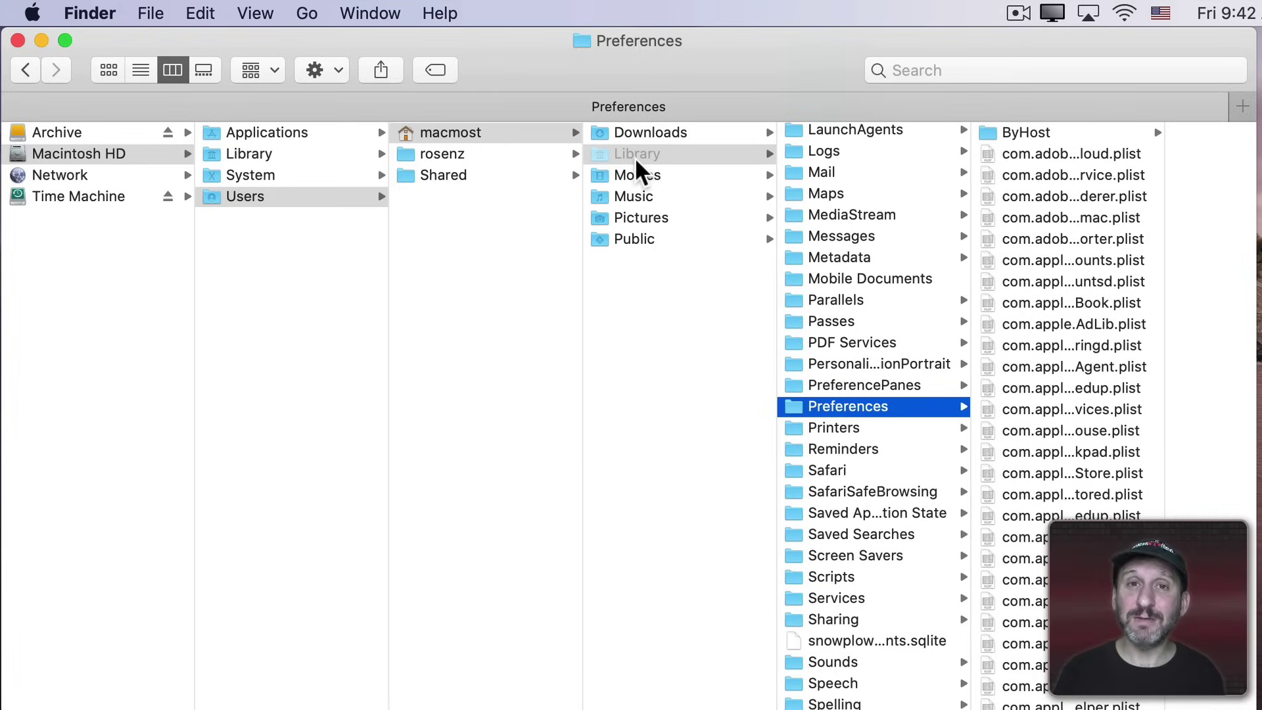
- Browse Library, Music and Pictures in the home column, ending on Movies with its ScreenFlow Data, TV and iMovie items
{"action": "left_click", "coordinate": [639, 157]}
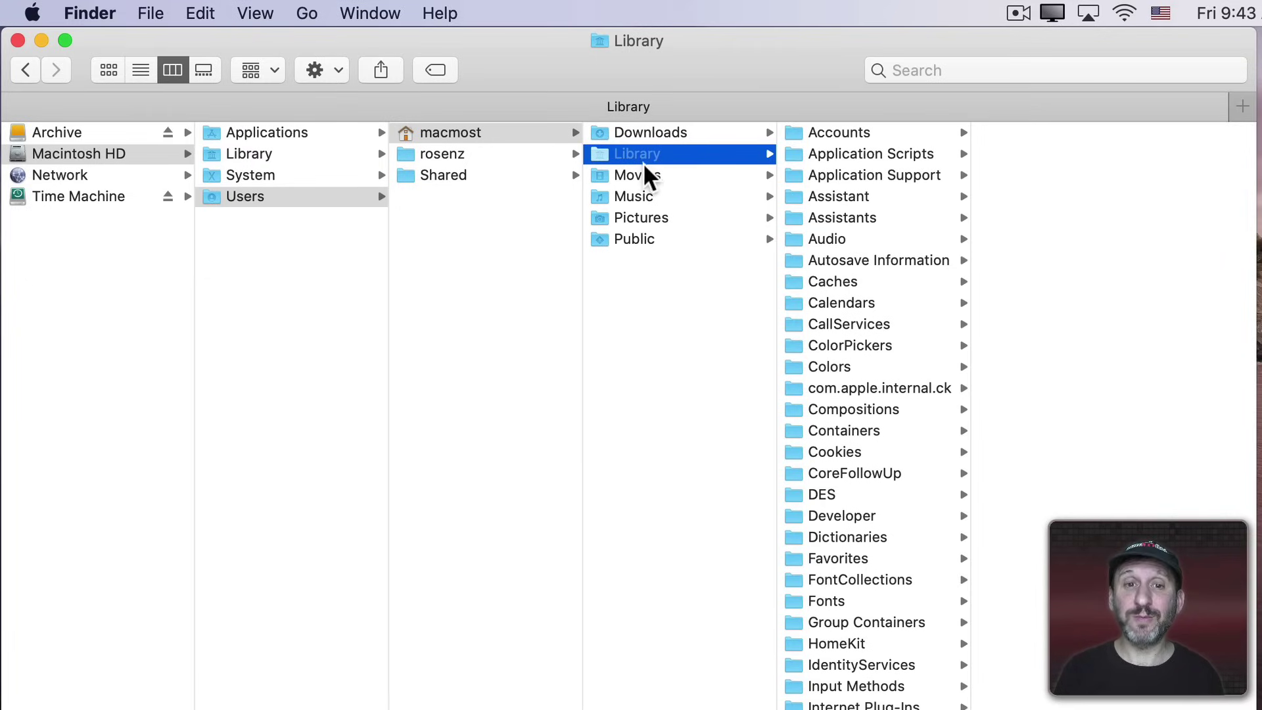
{"action": "left_click", "coordinate": [641, 174]}
{"action": "left_click", "coordinate": [641, 196]}
{"action": "left_click", "coordinate": [642, 215]}
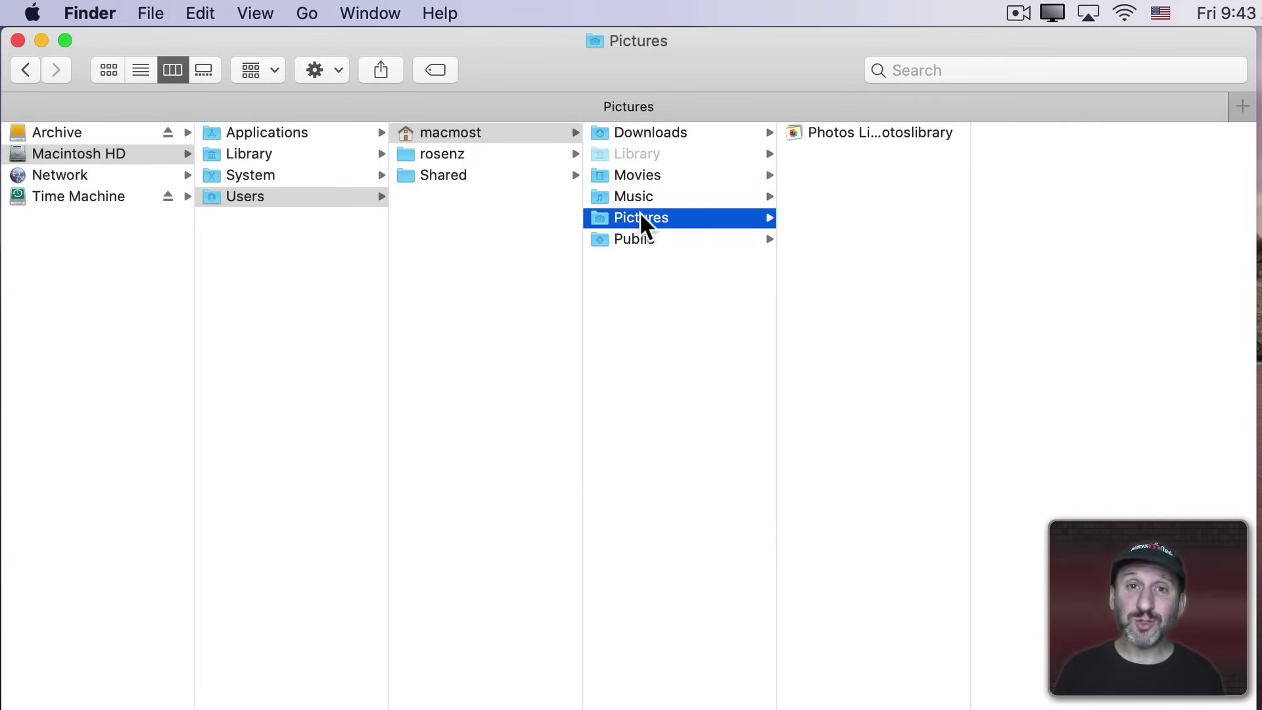
{"action": "left_click", "coordinate": [642, 176]}
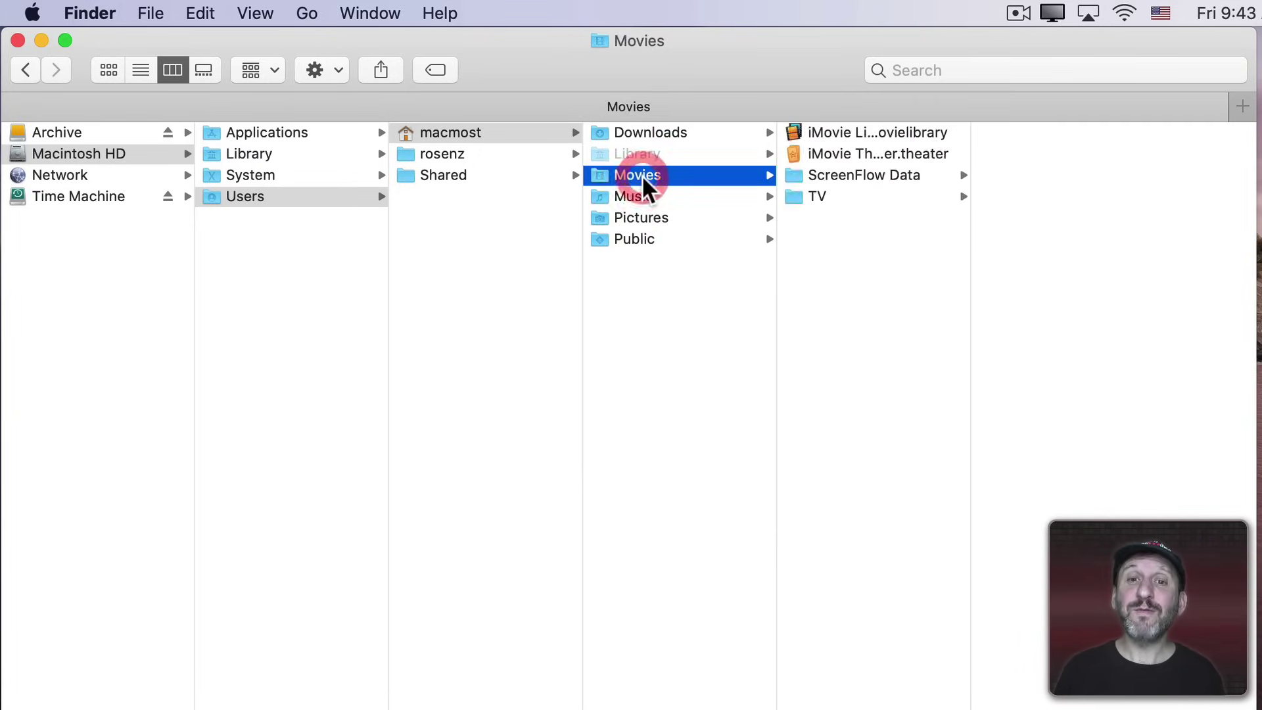